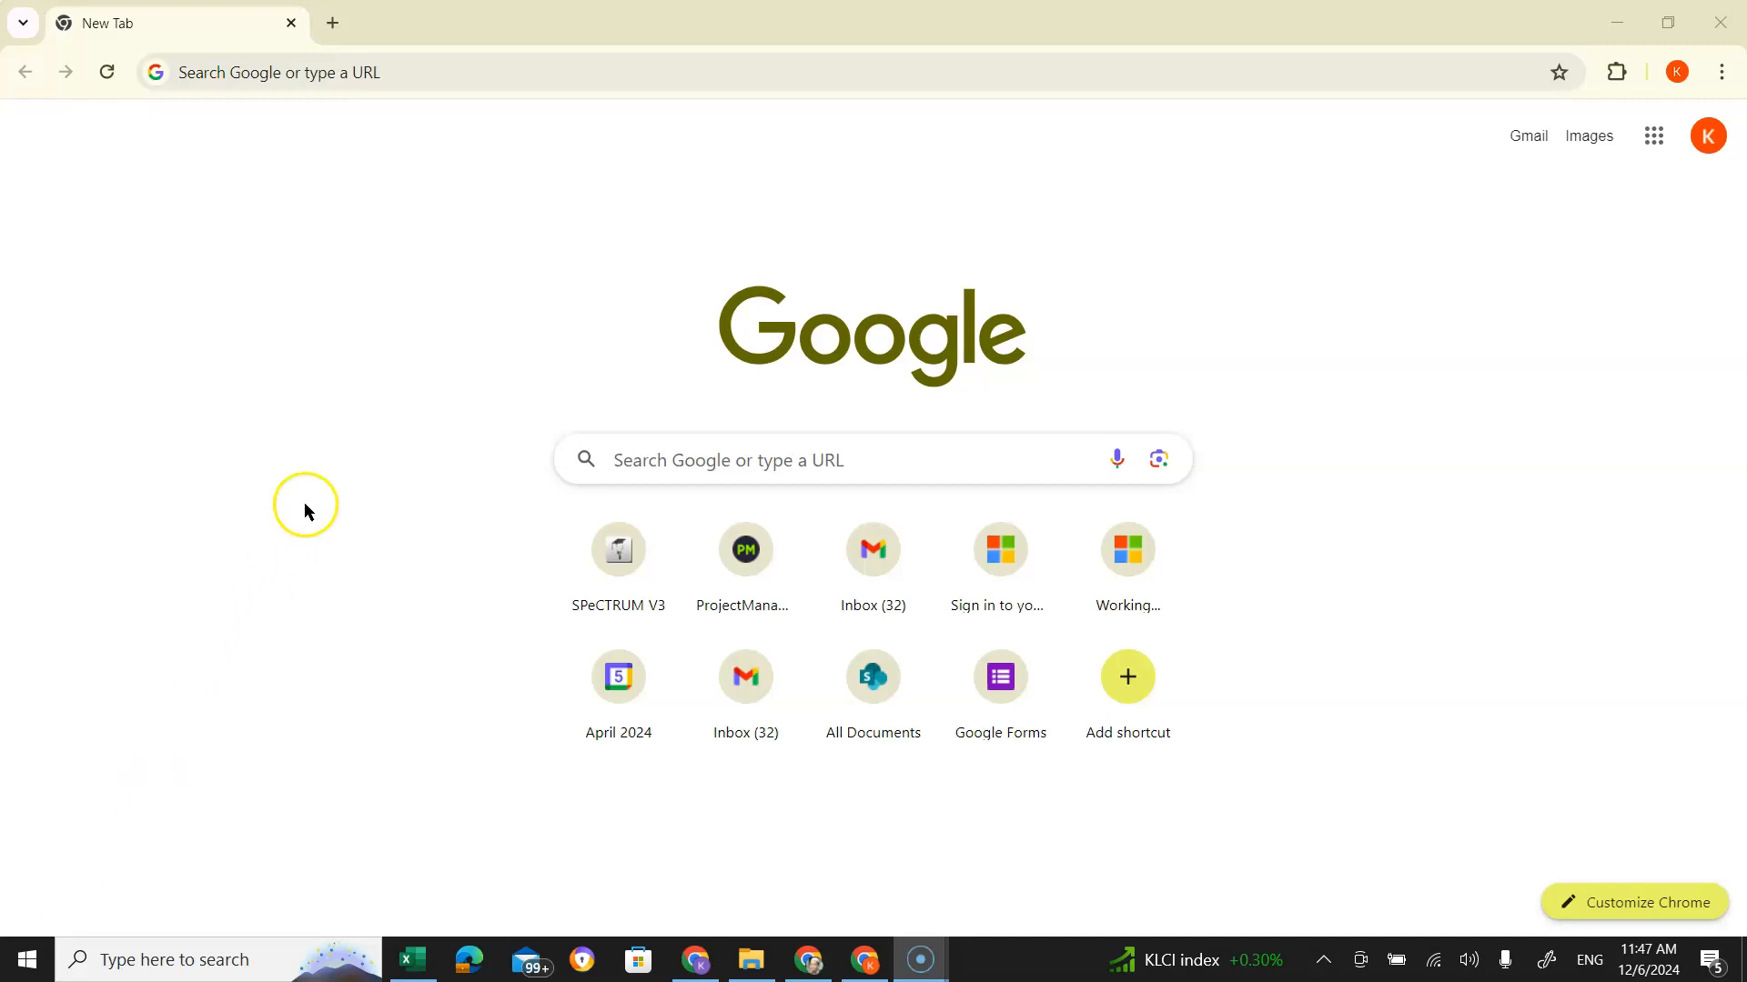
Open ProjectManager and create a new project named Lesson B
left_click(425, 72)
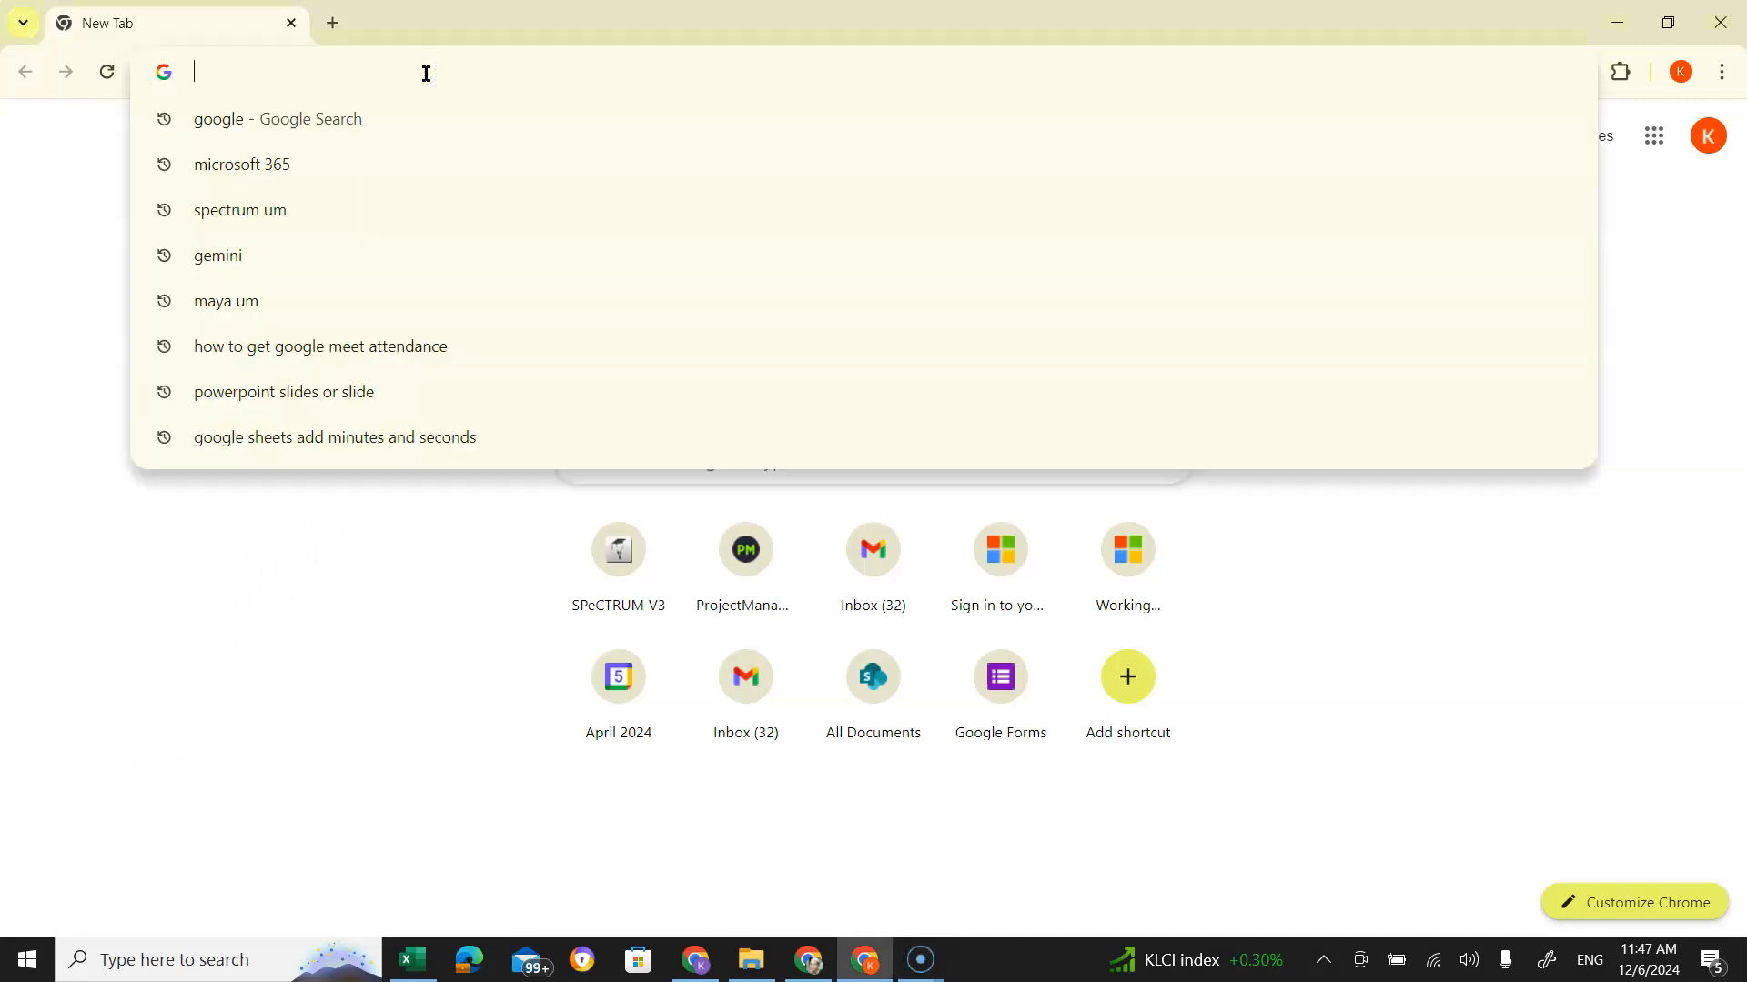
left_click(735, 562)
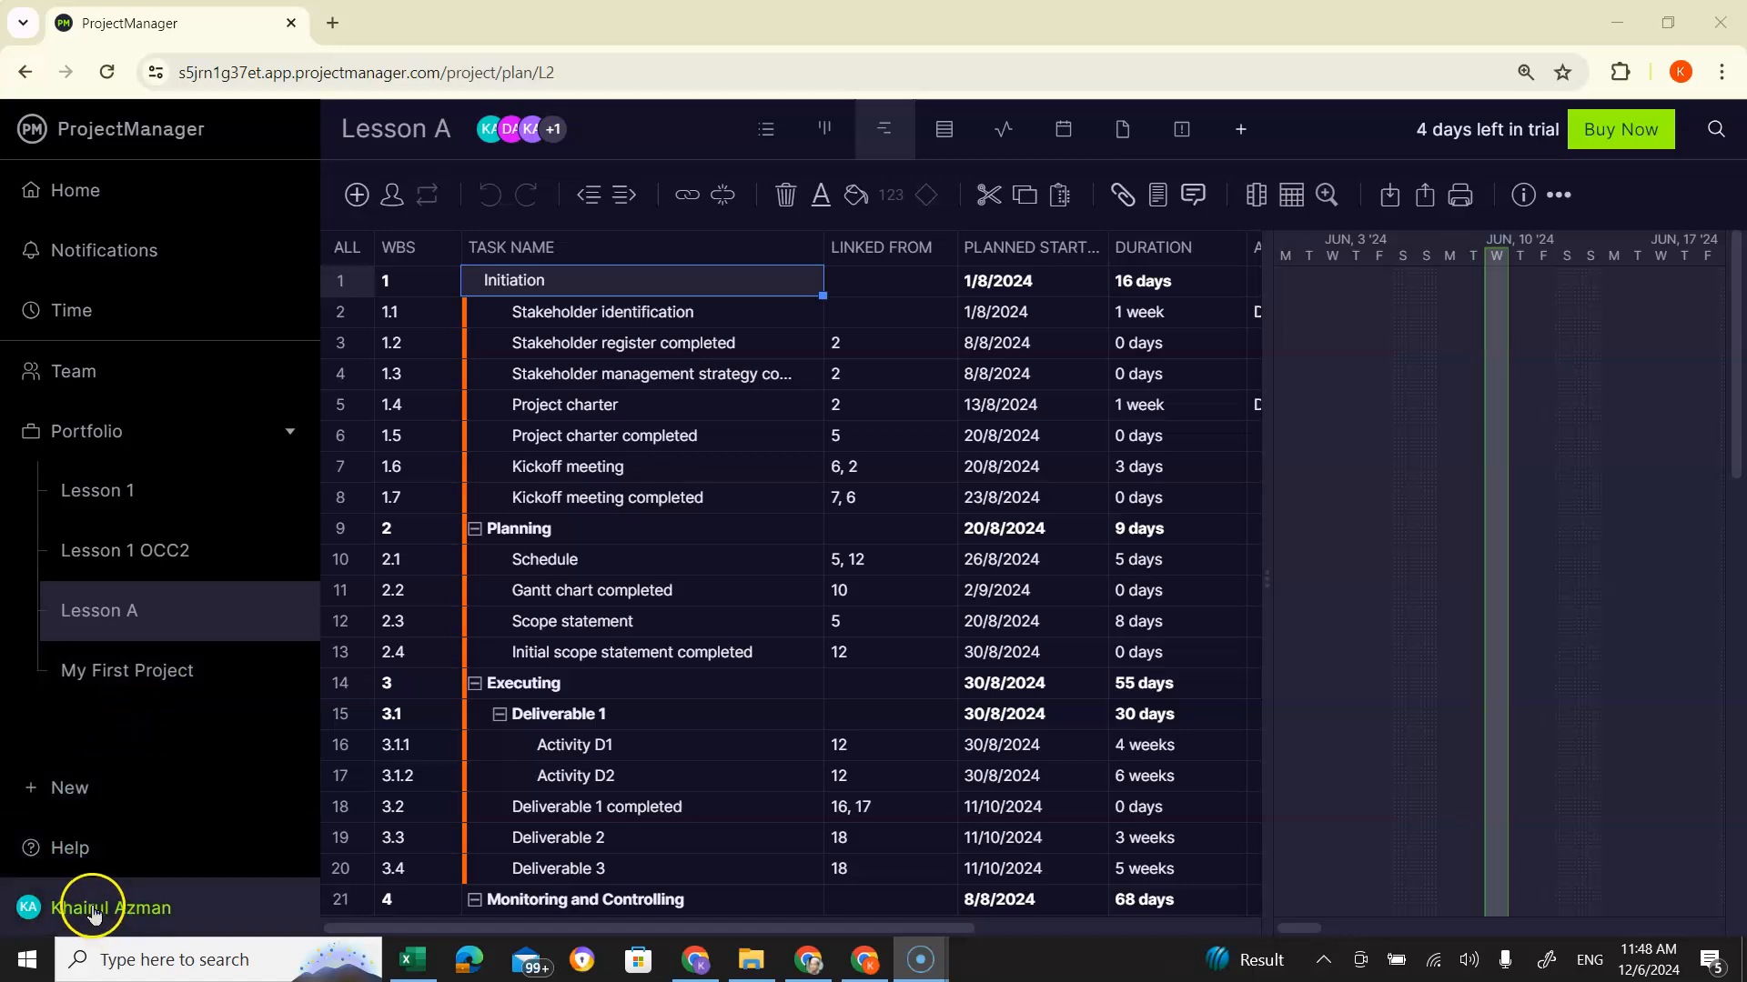
left_click(30, 798)
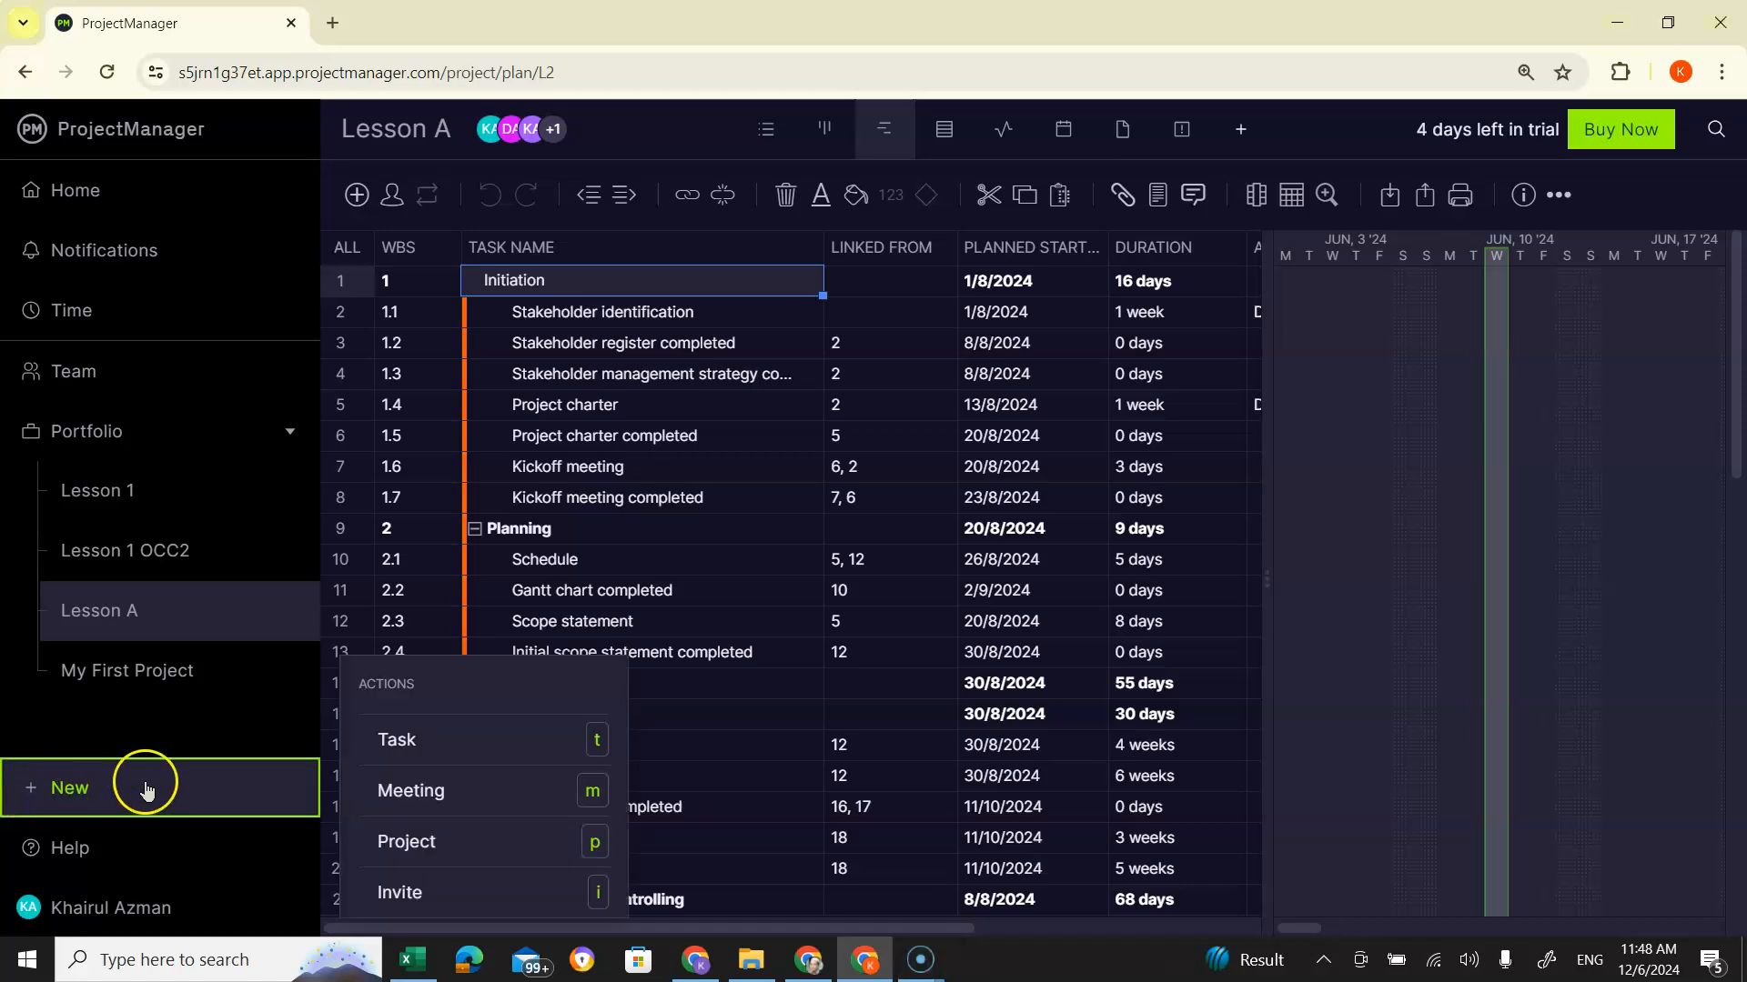
left_click(421, 842)
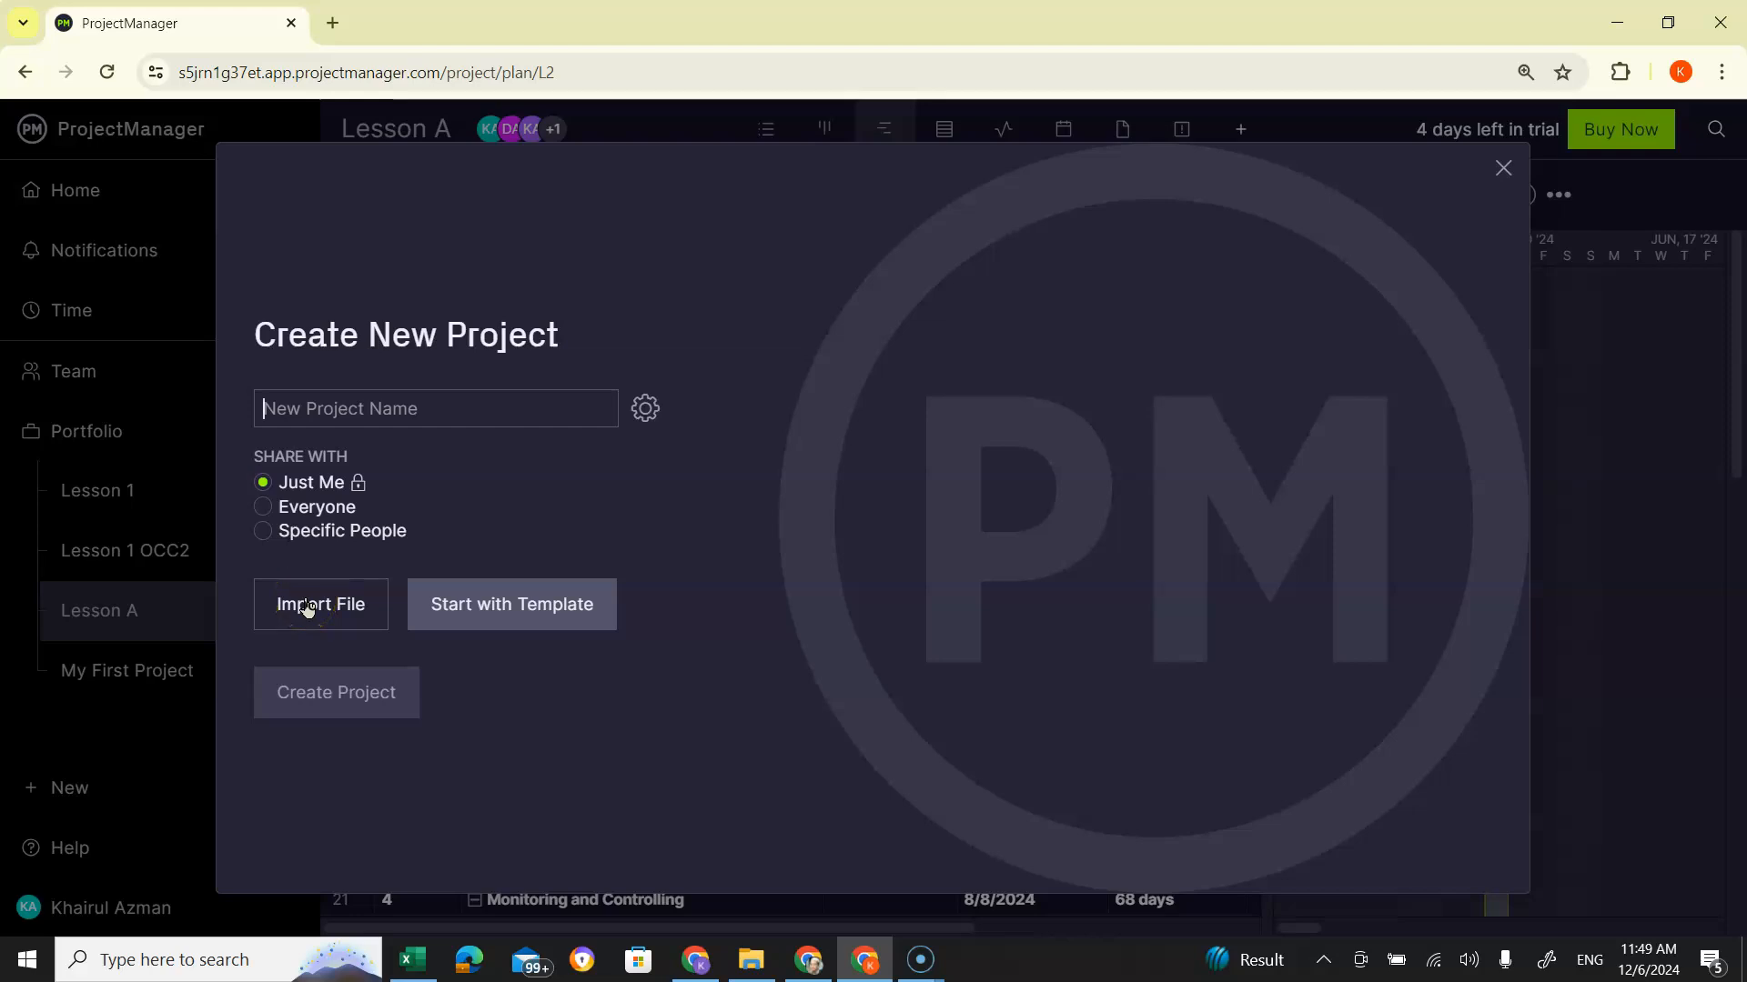
left_click(320, 406)
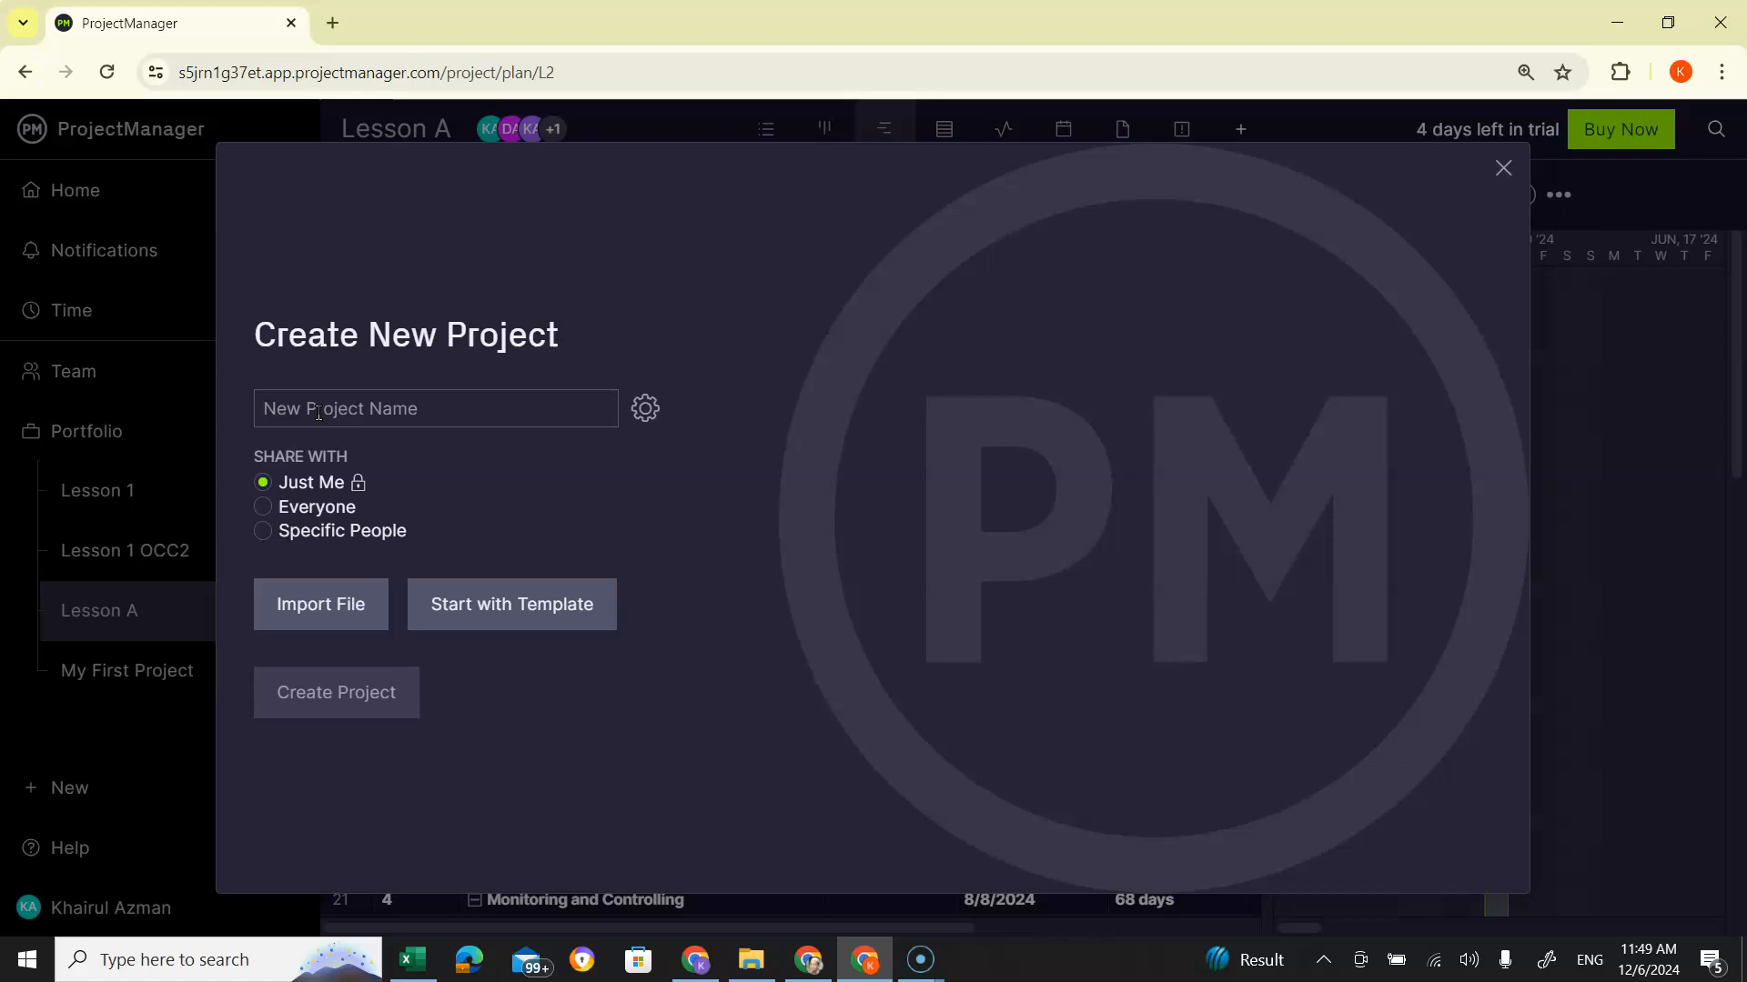
type("Less")
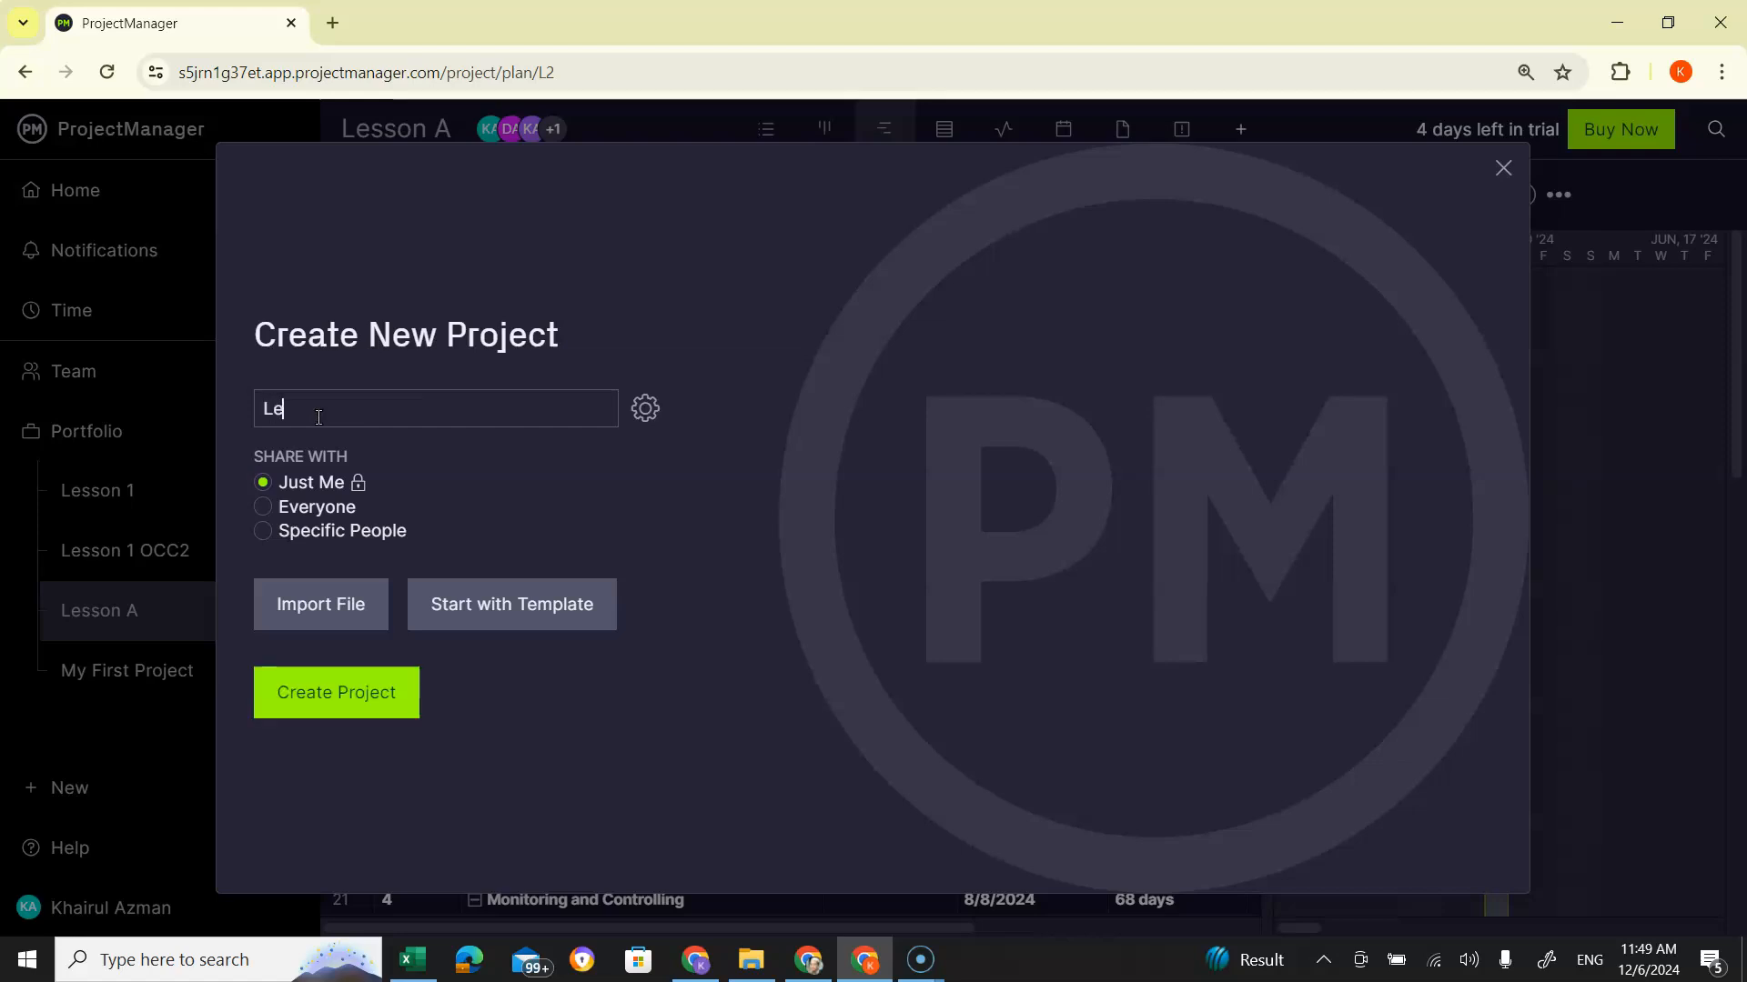
type("on B")
left_click(327, 693)
left_click(327, 694)
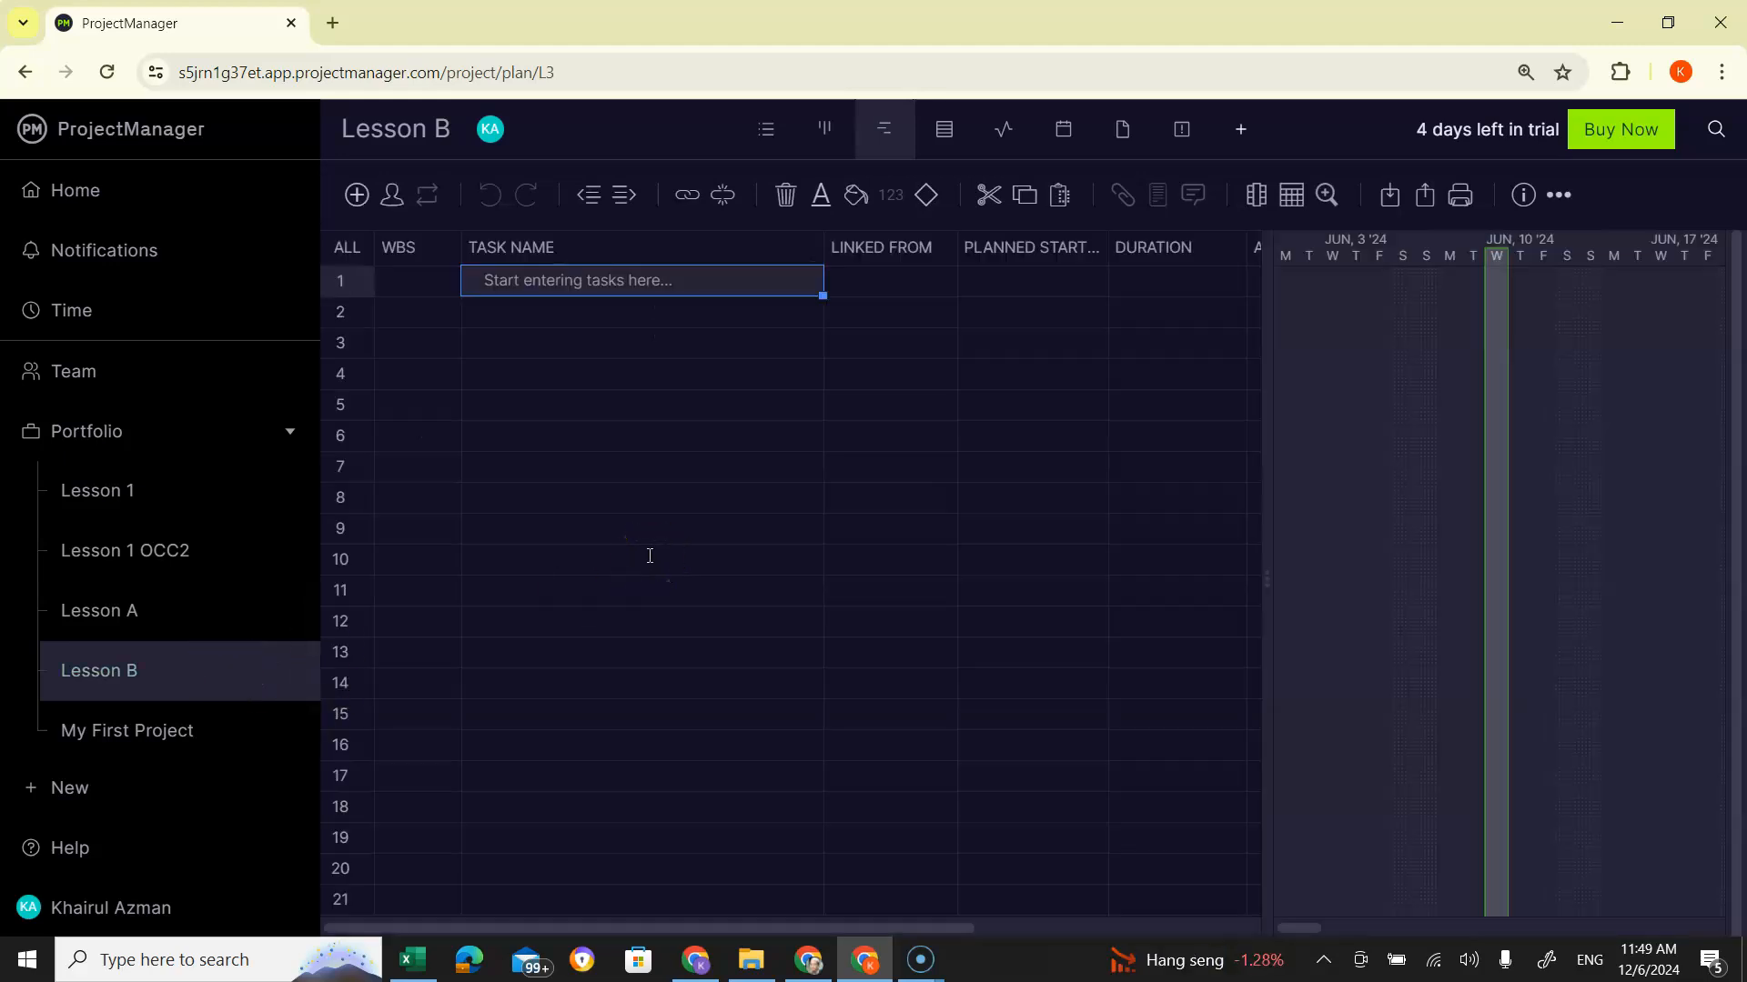
Switch to the costing dataset.xlsx workbook in Excel, review its Instruction and Dataset sheets, and return to the Lesson B plan
left_click(408, 963)
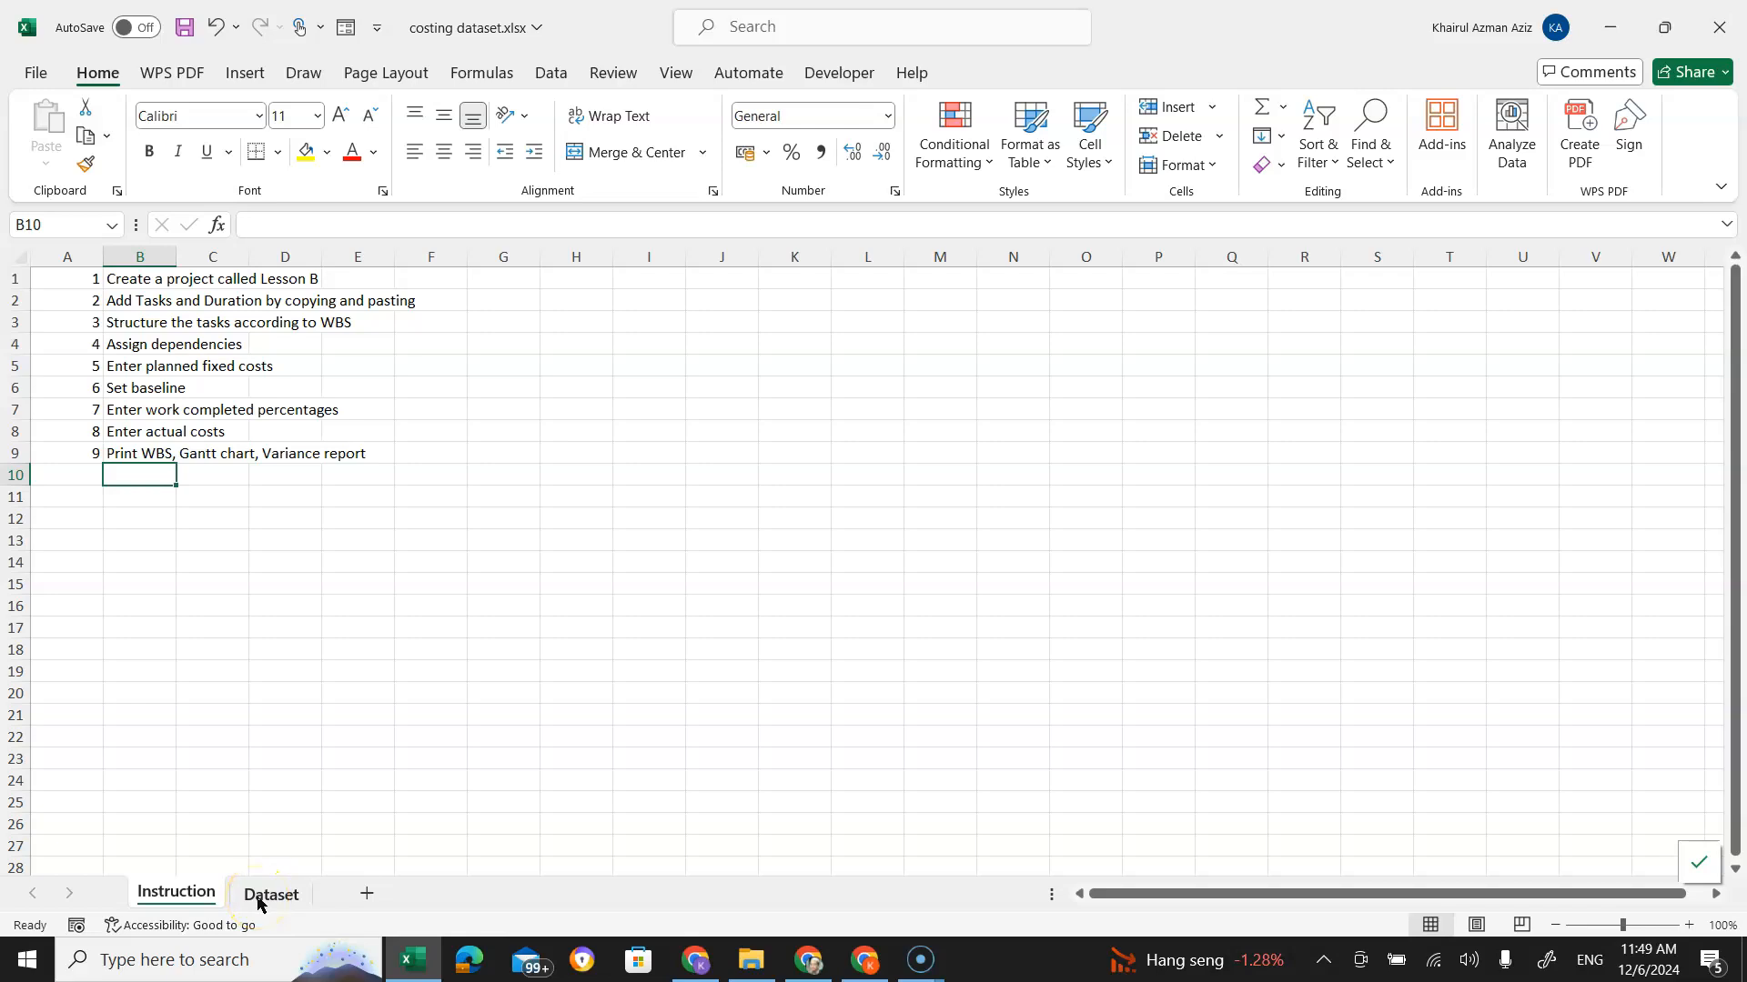
left_click(207, 897)
left_click(273, 896)
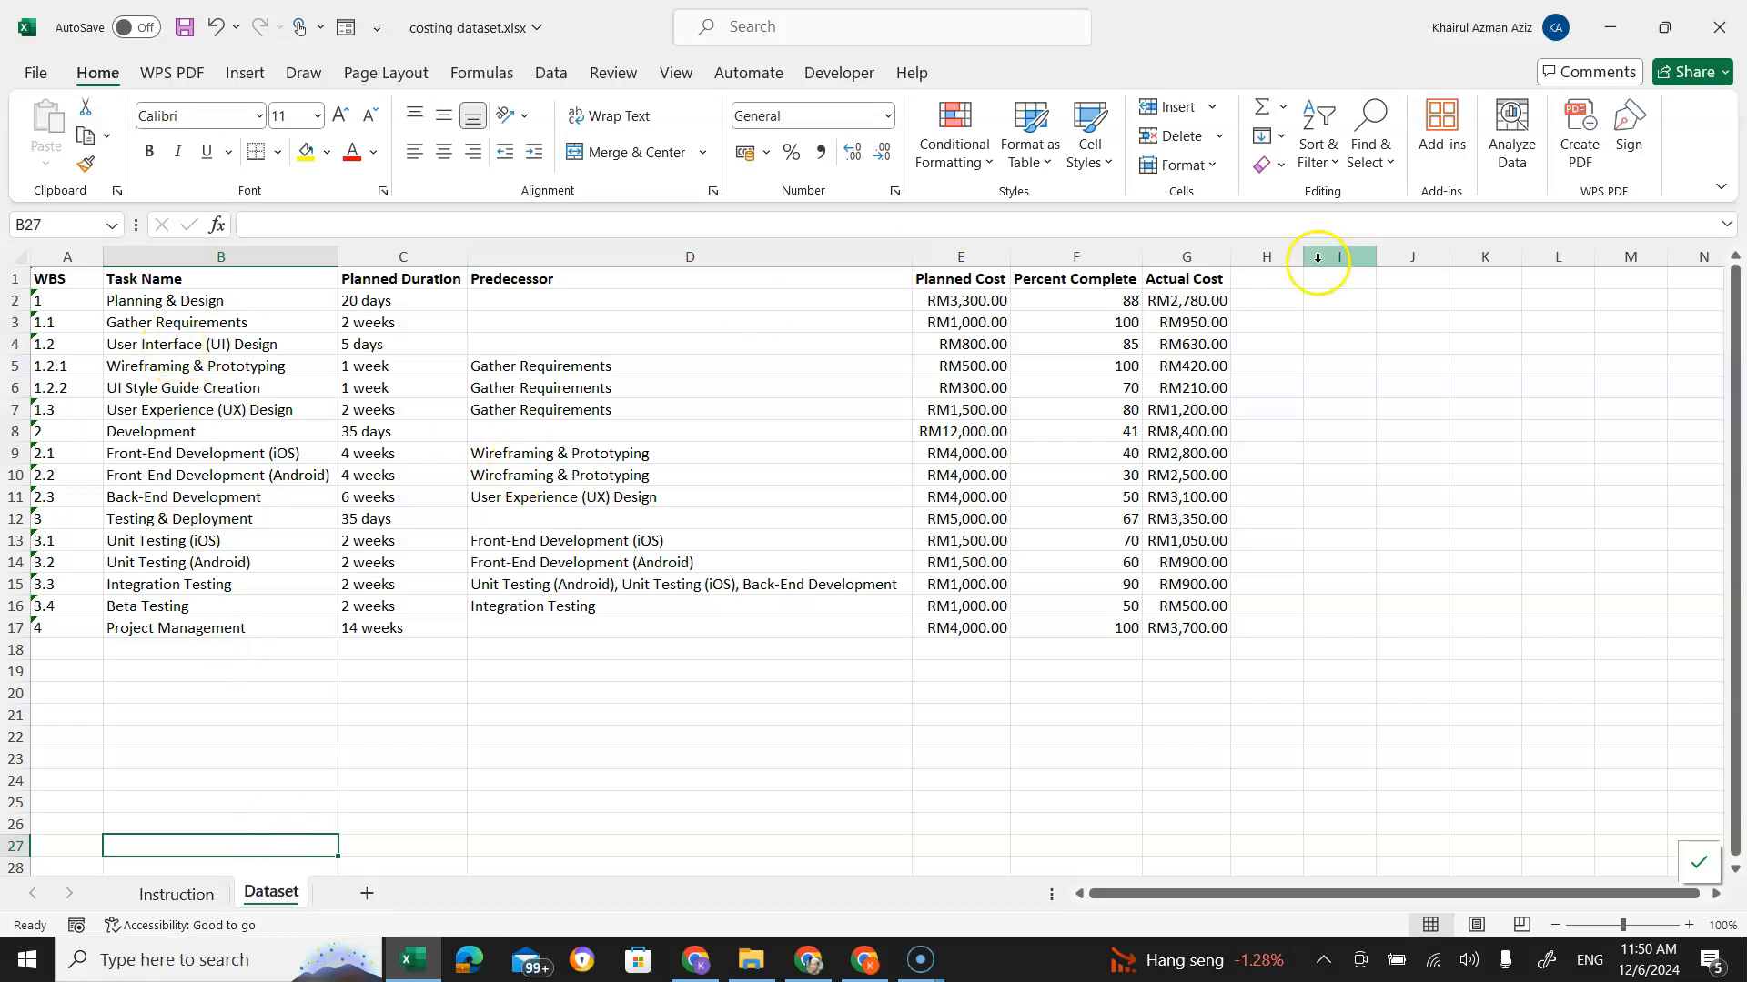
left_click(1608, 29)
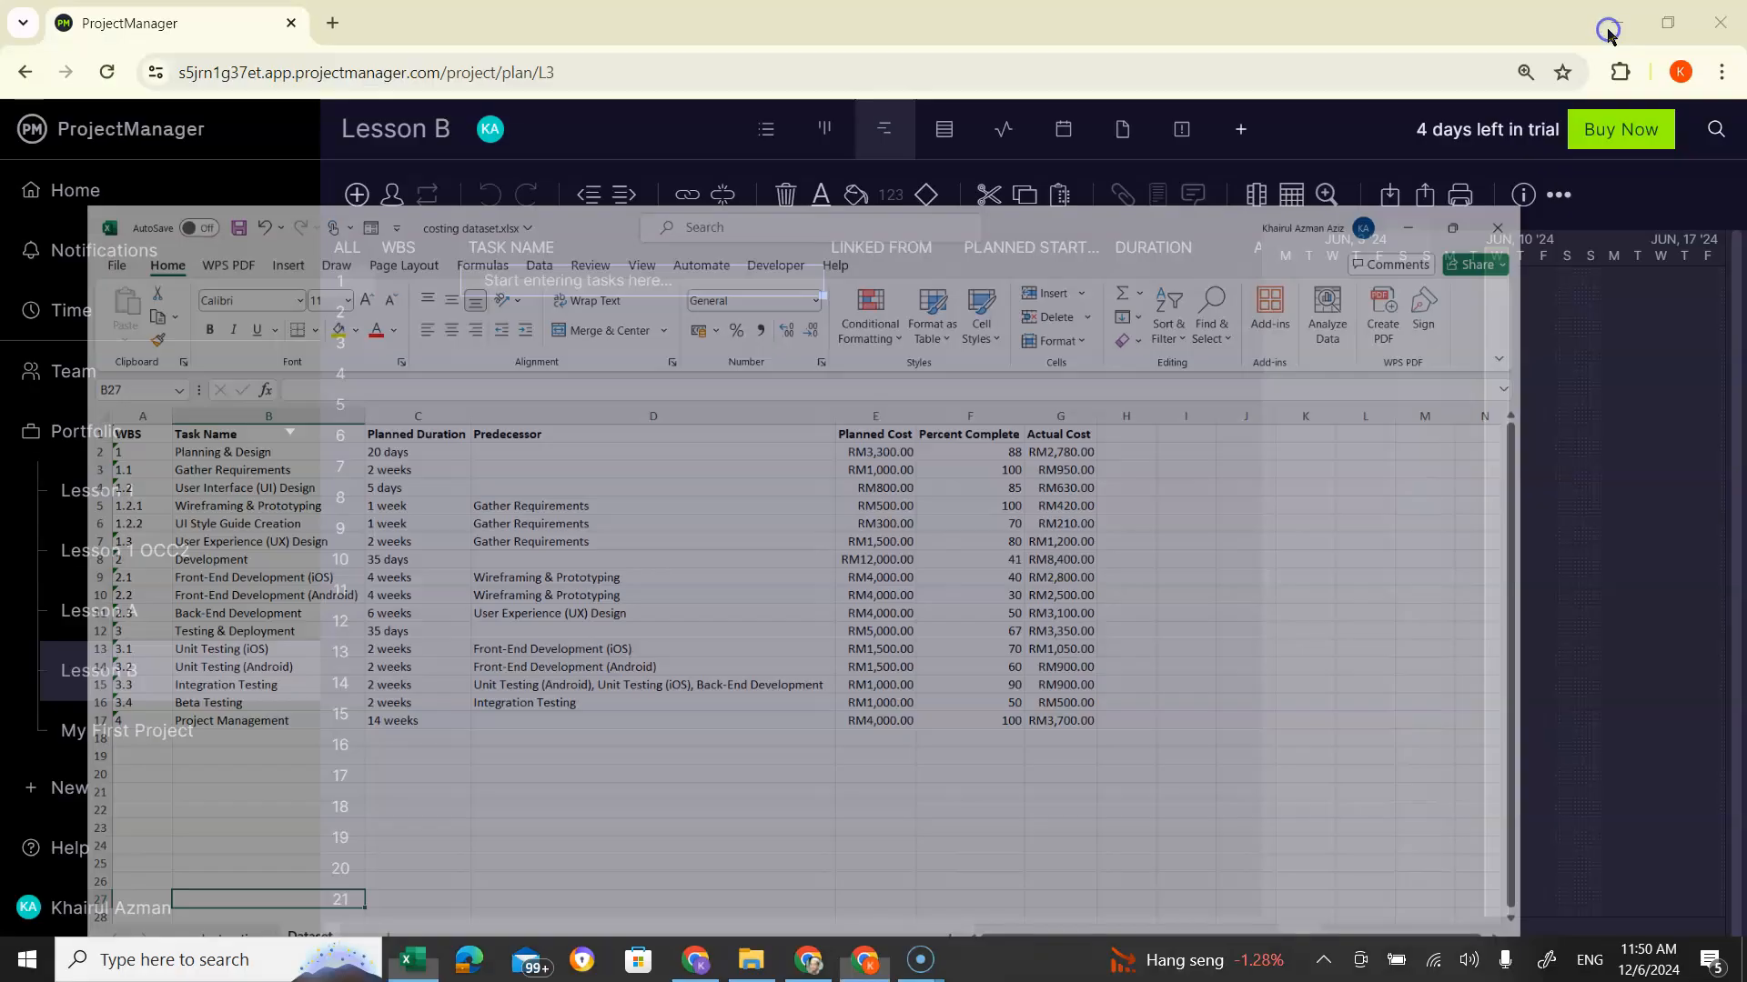
left_click(563, 284)
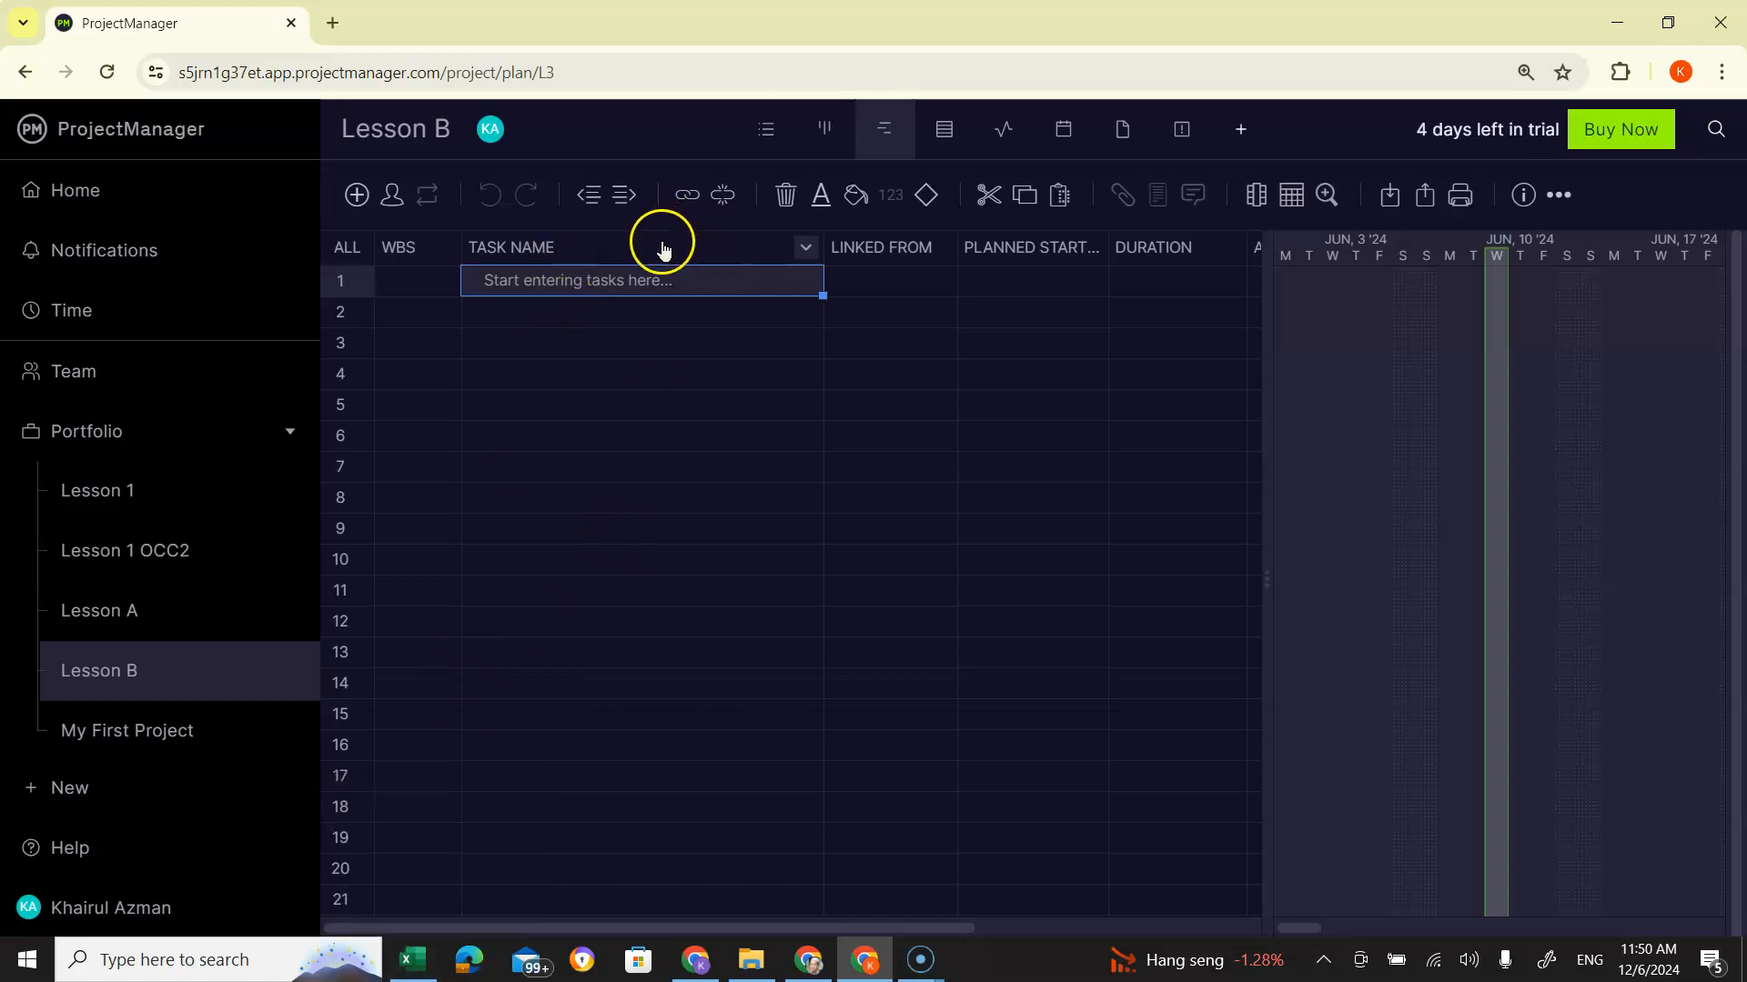
Switch back to Excel and examine the WBS, Task Name, Planned Duration and Predecessor columns of the Dataset sheet
left_click(428, 974)
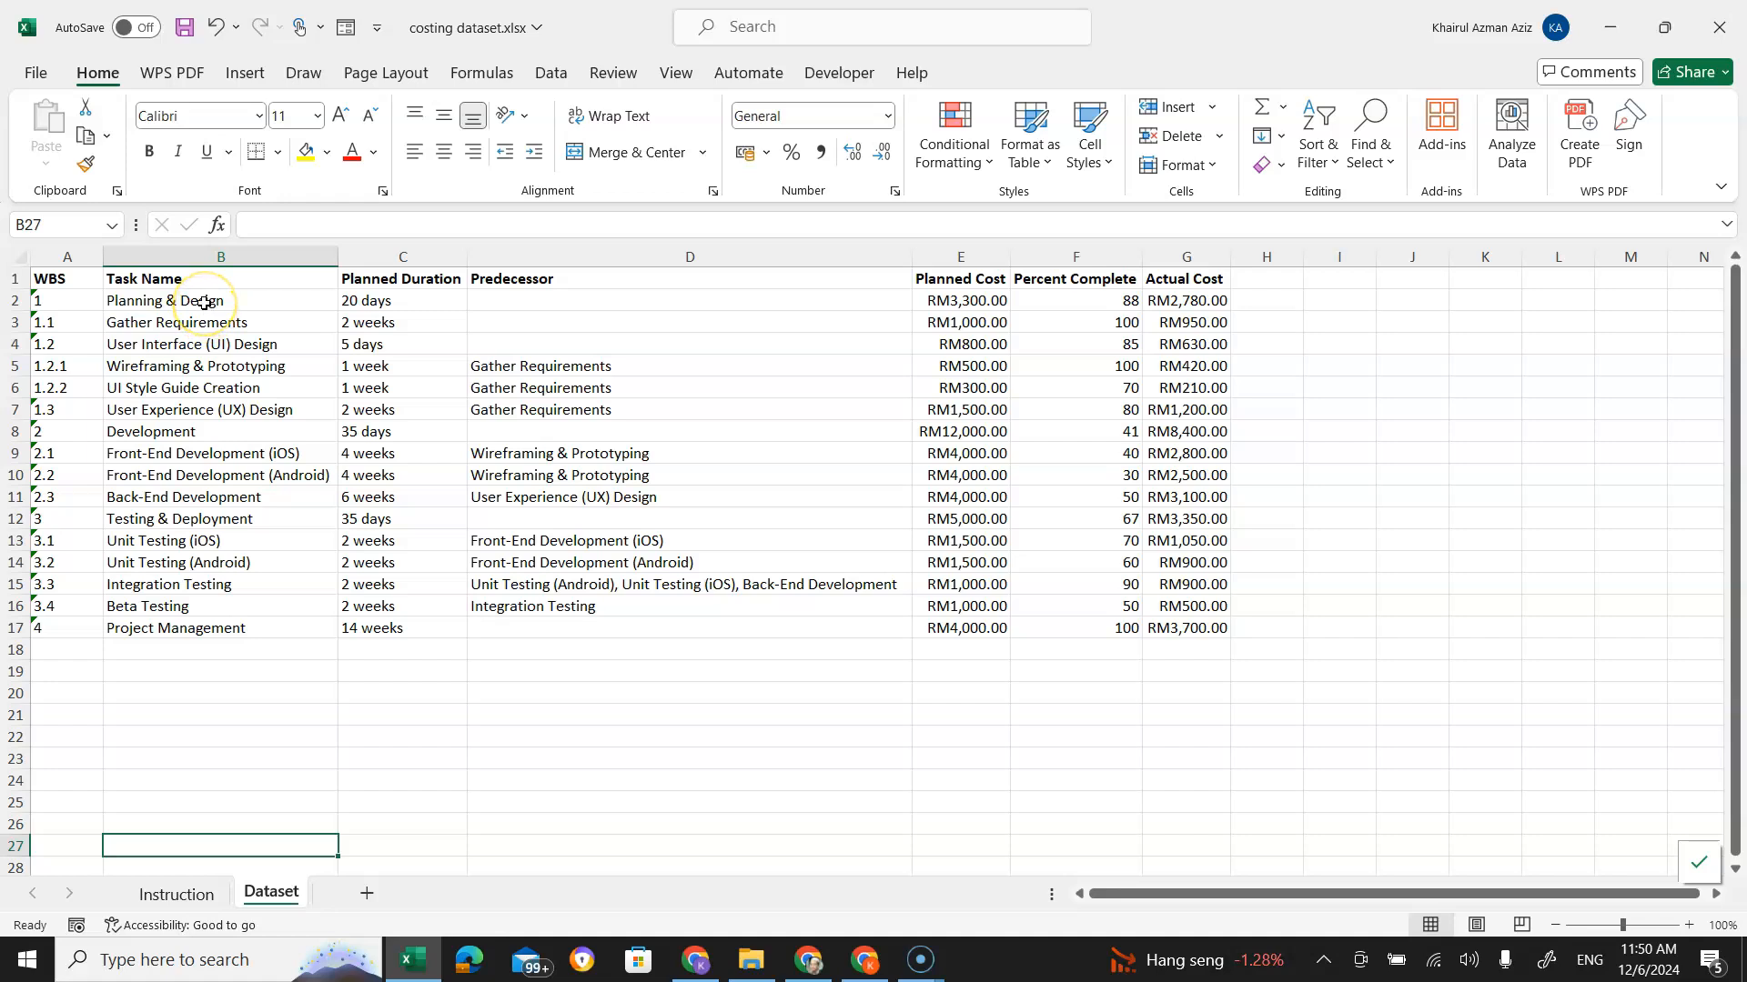
left_click(205, 257)
left_click_drag(206, 256, 379, 261)
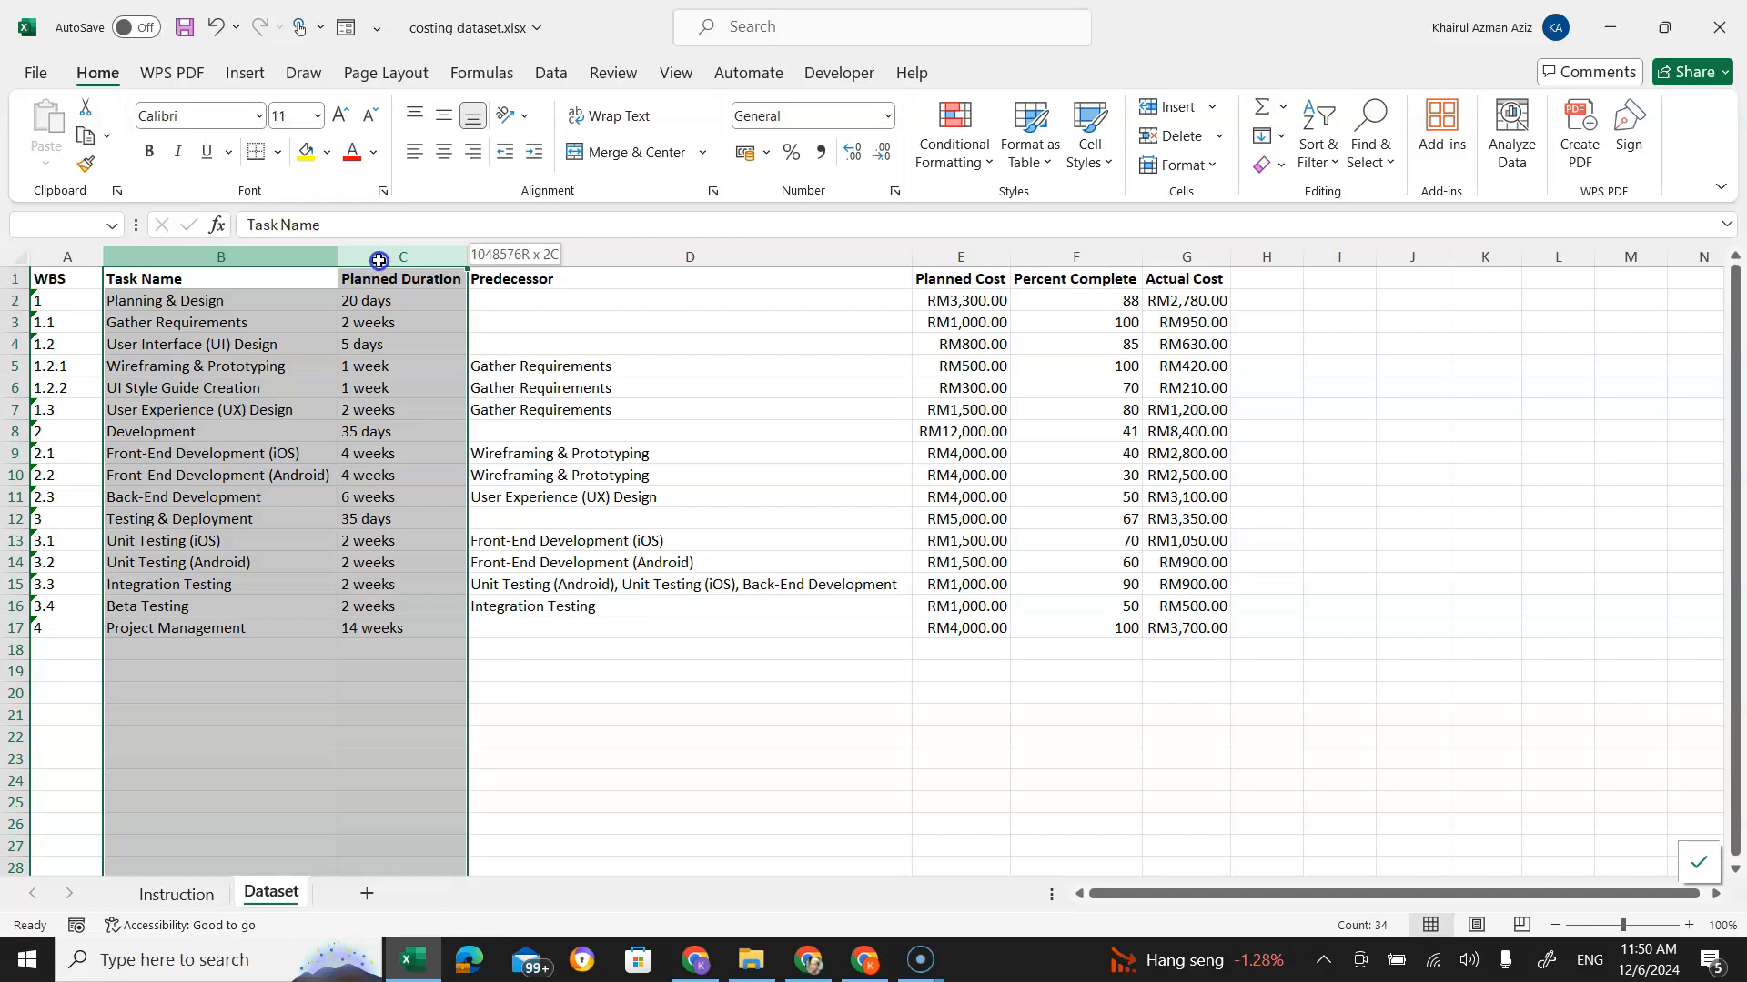
left_click_drag(379, 261, 373, 257)
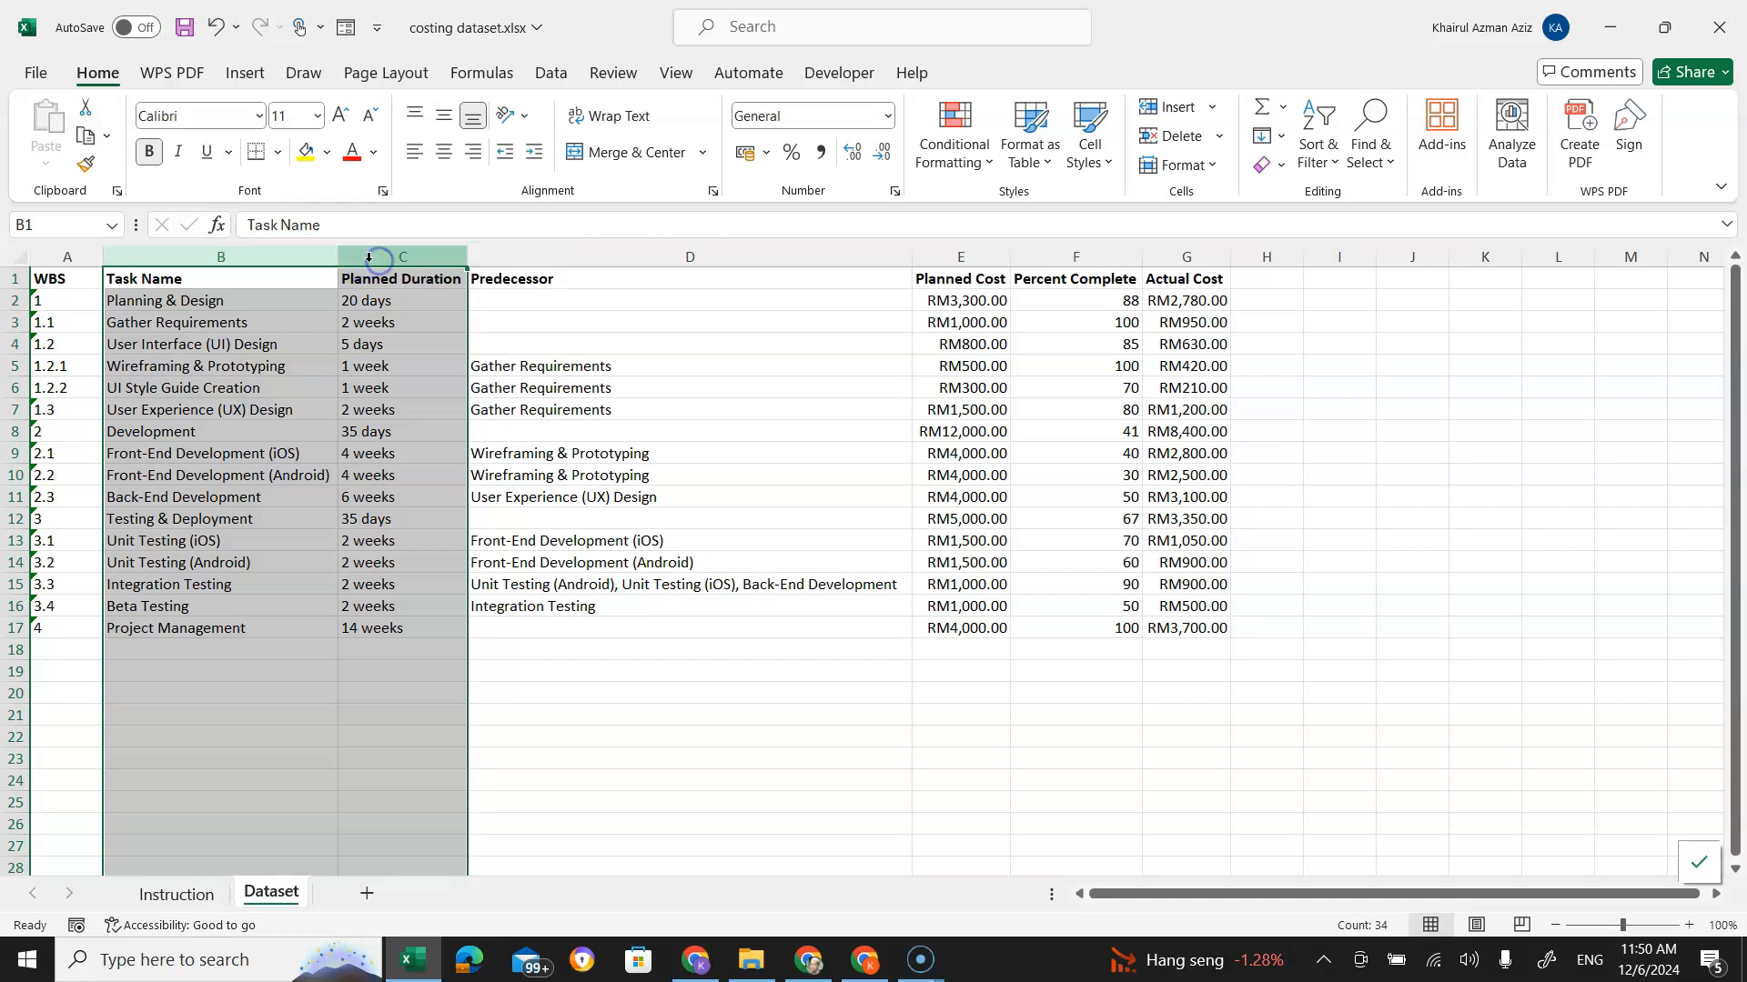
left_click(73, 258)
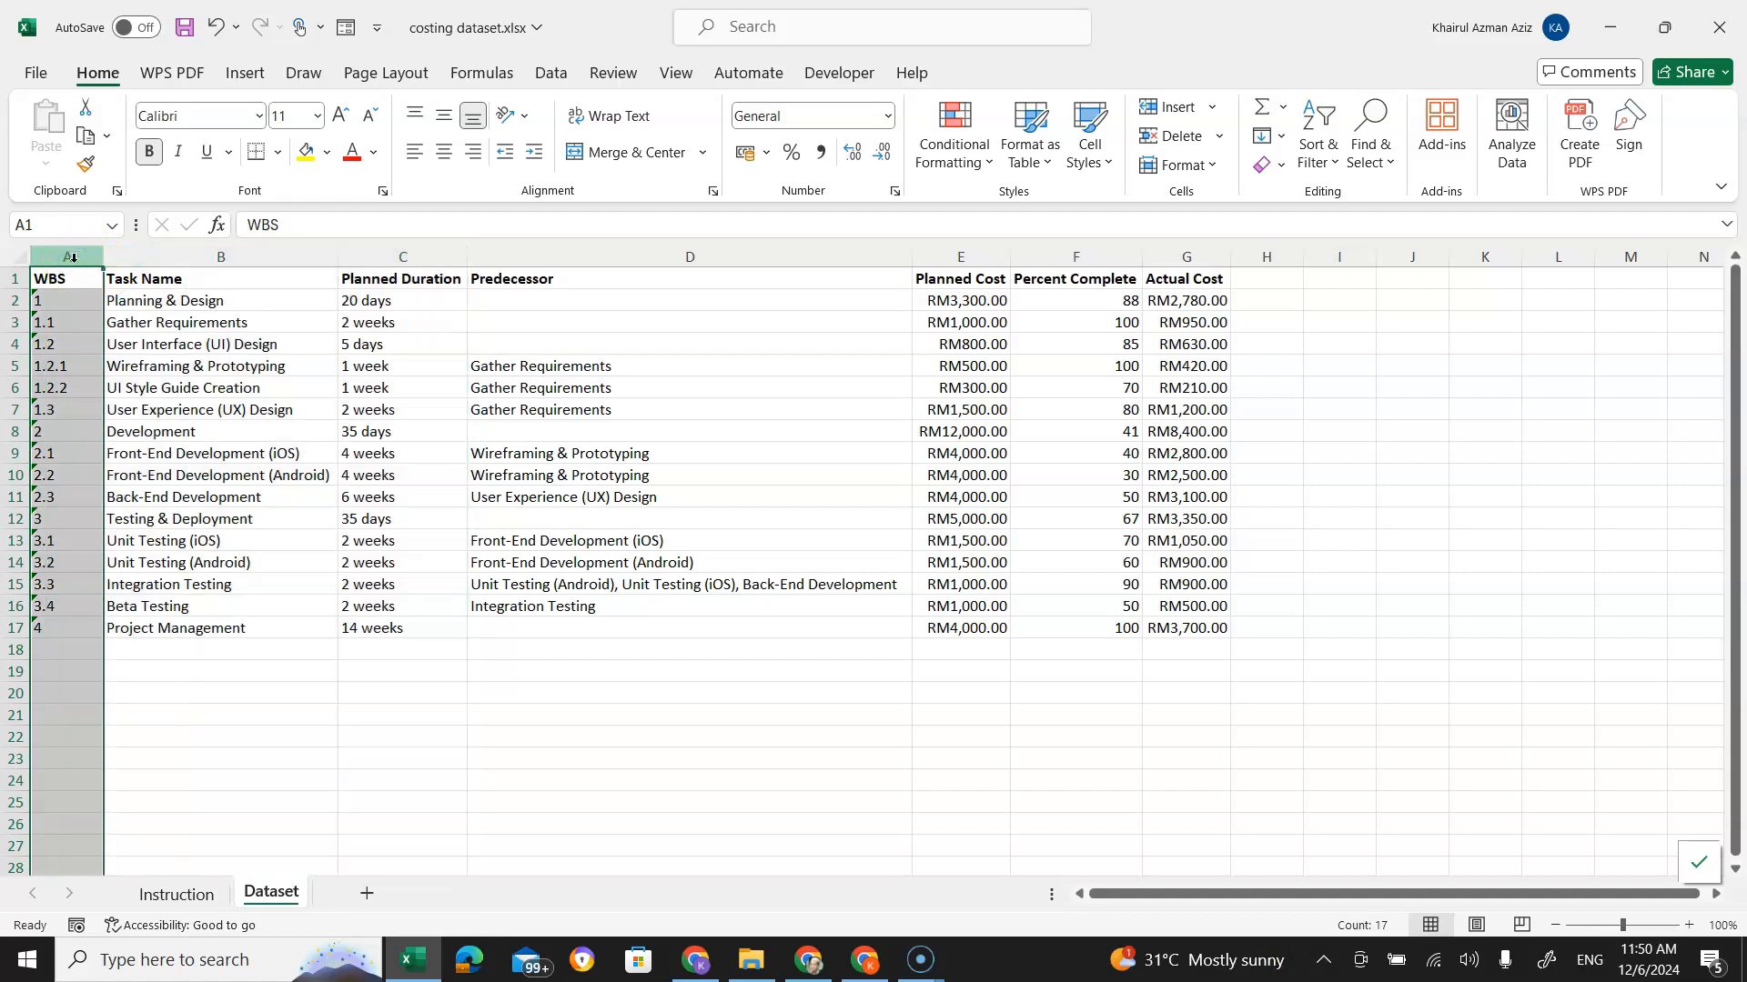
left_click_drag(73, 257, 147, 261)
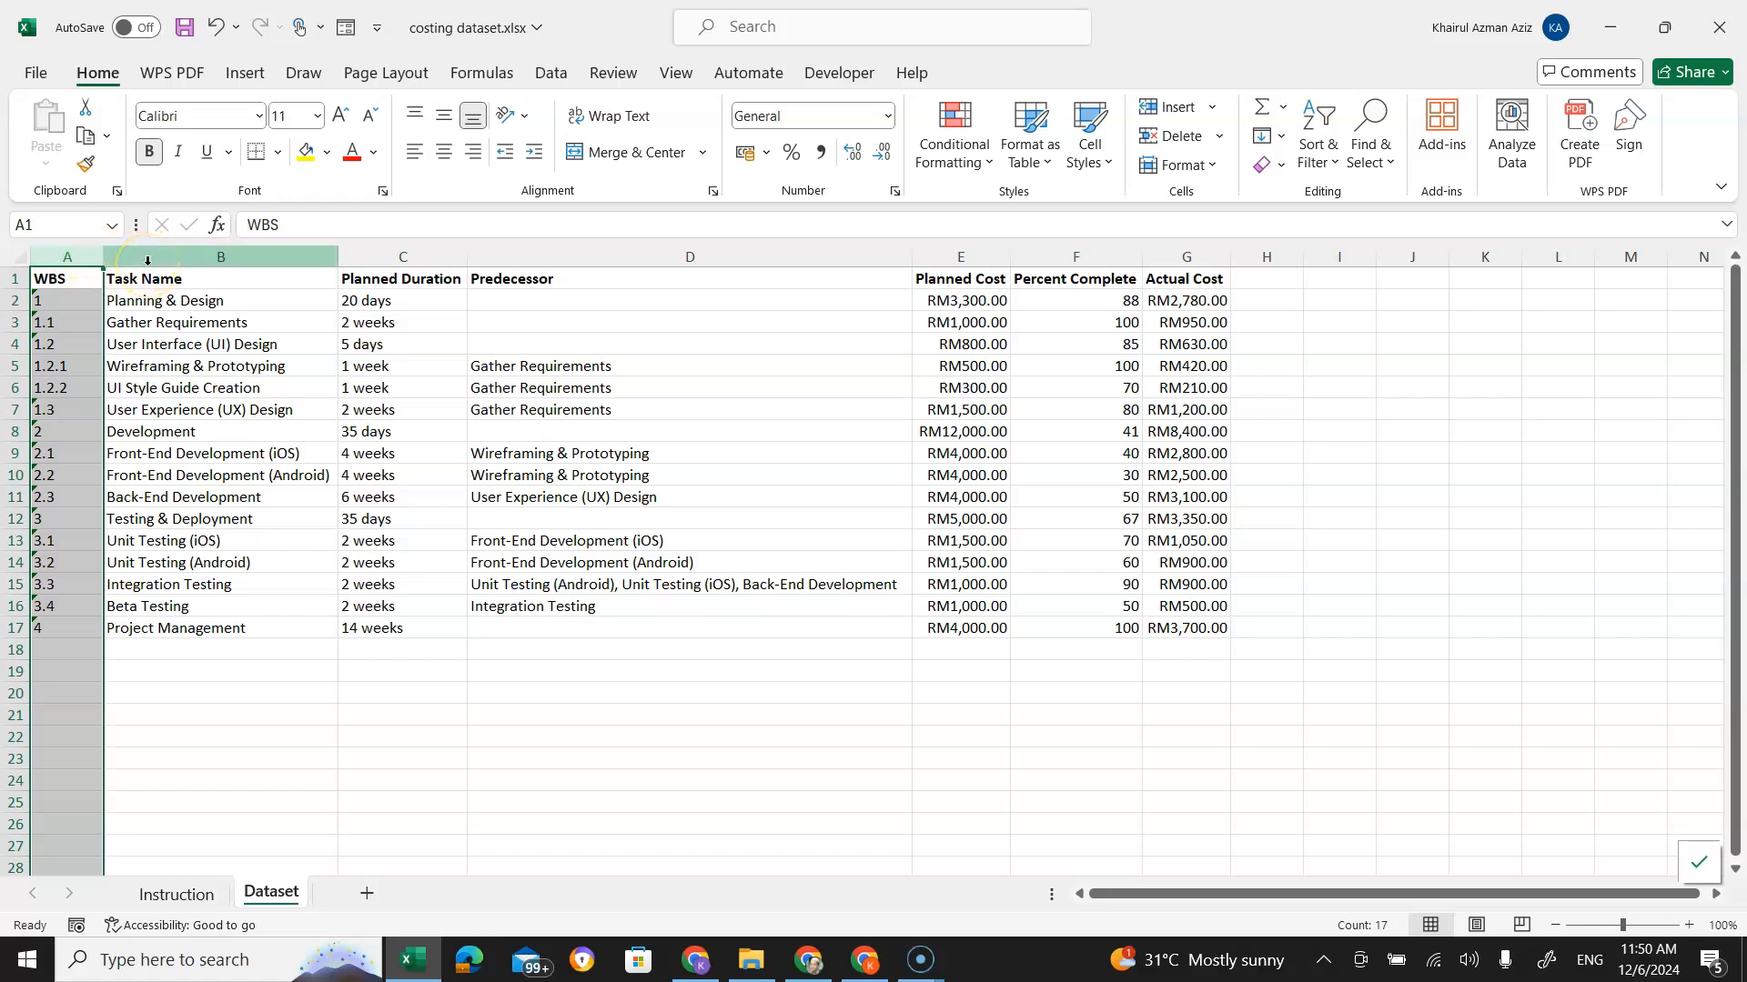
left_click(148, 261)
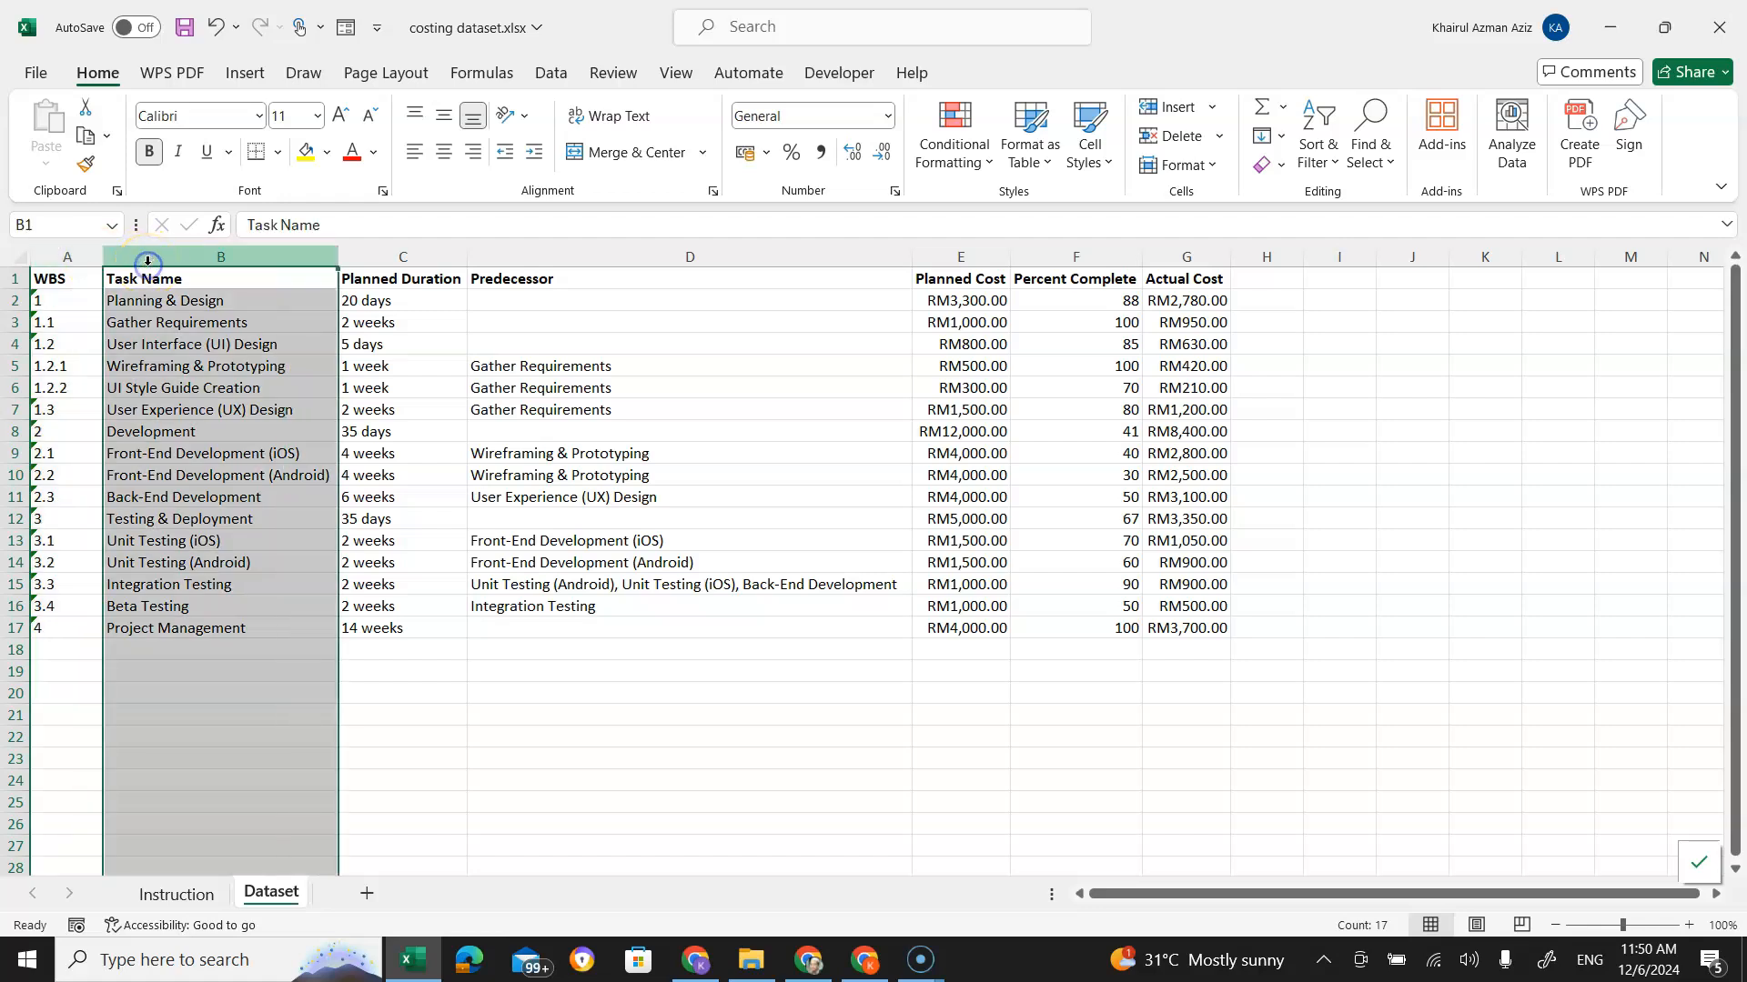
left_click(508, 255)
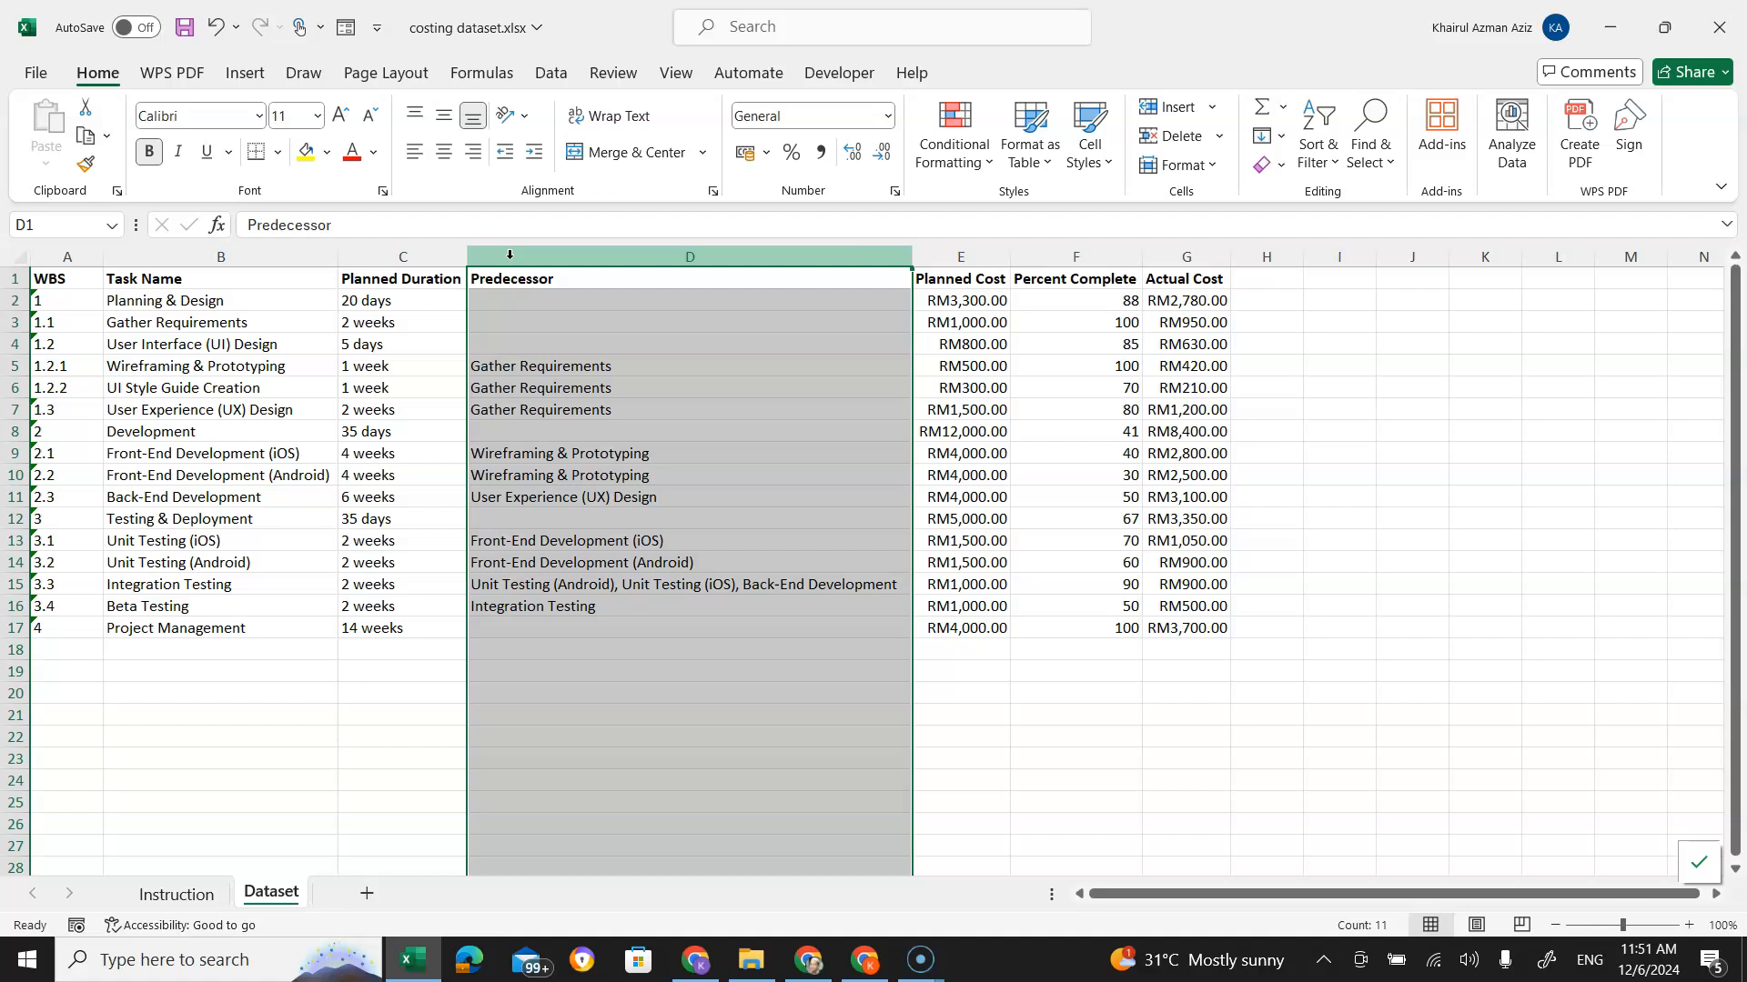
left_click(521, 459)
left_click(527, 372)
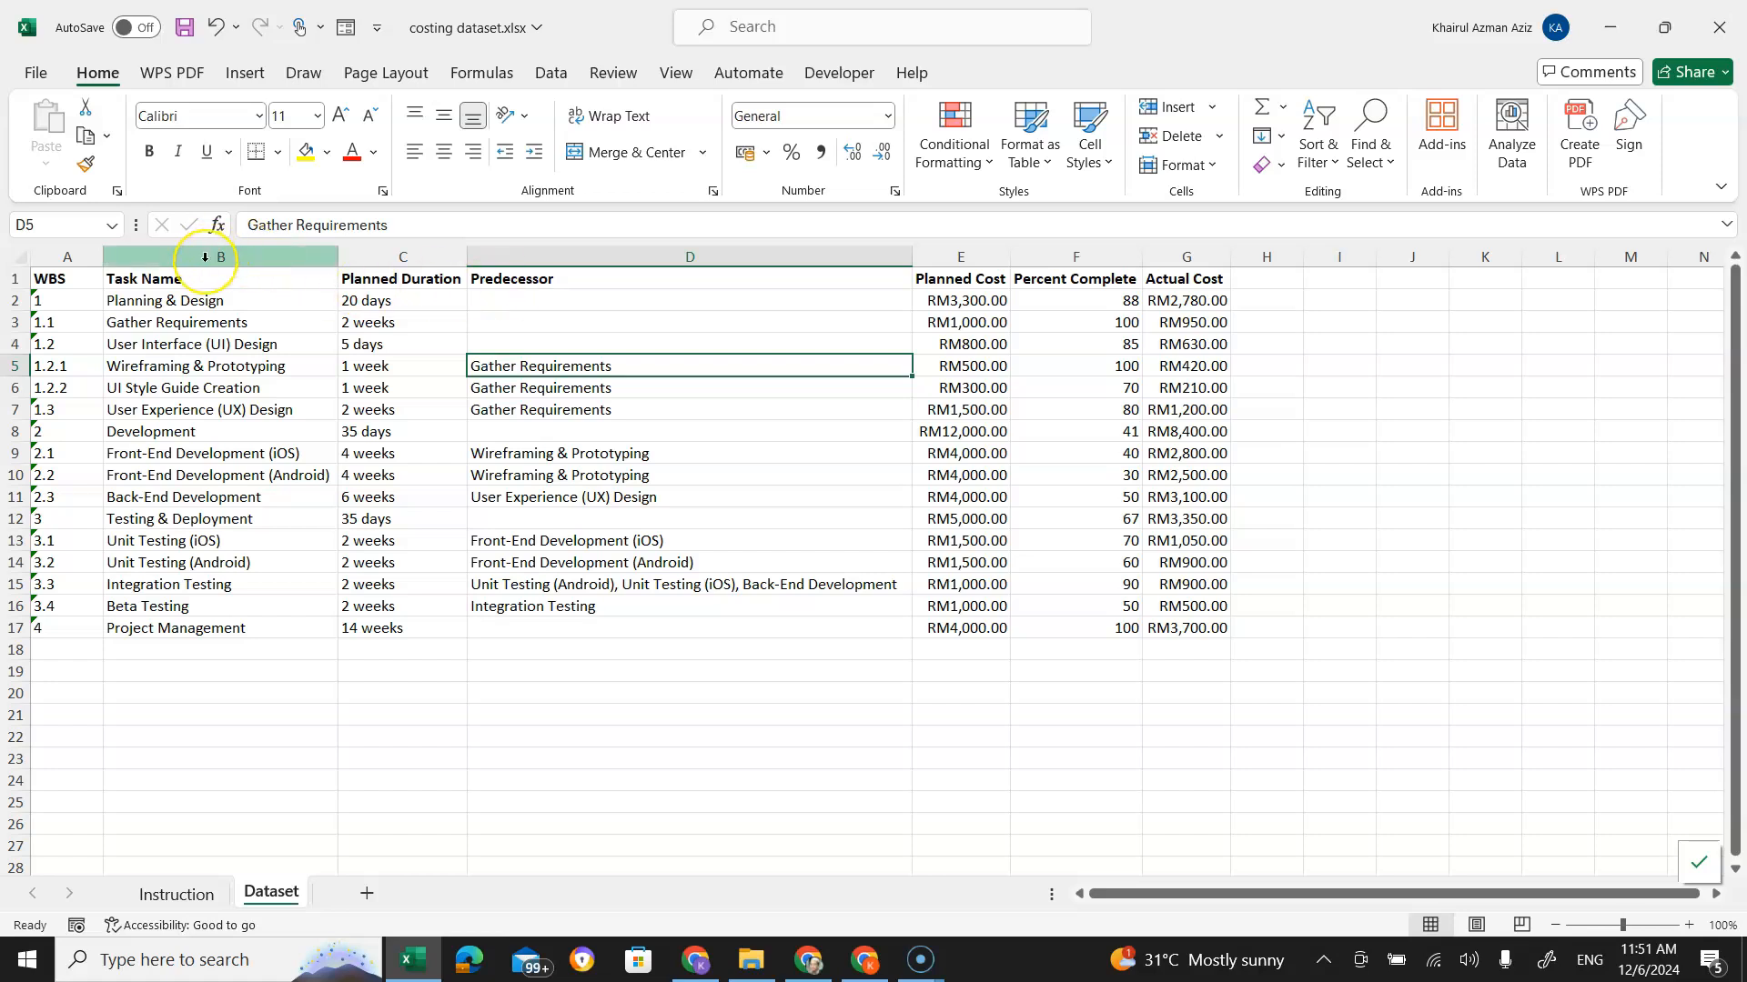
Copy the Task Name and Planned Duration columns from the Dataset sheet and paste them into row 1 of the Lesson B plan in ProjectManager
left_click_drag(205, 258, 360, 260)
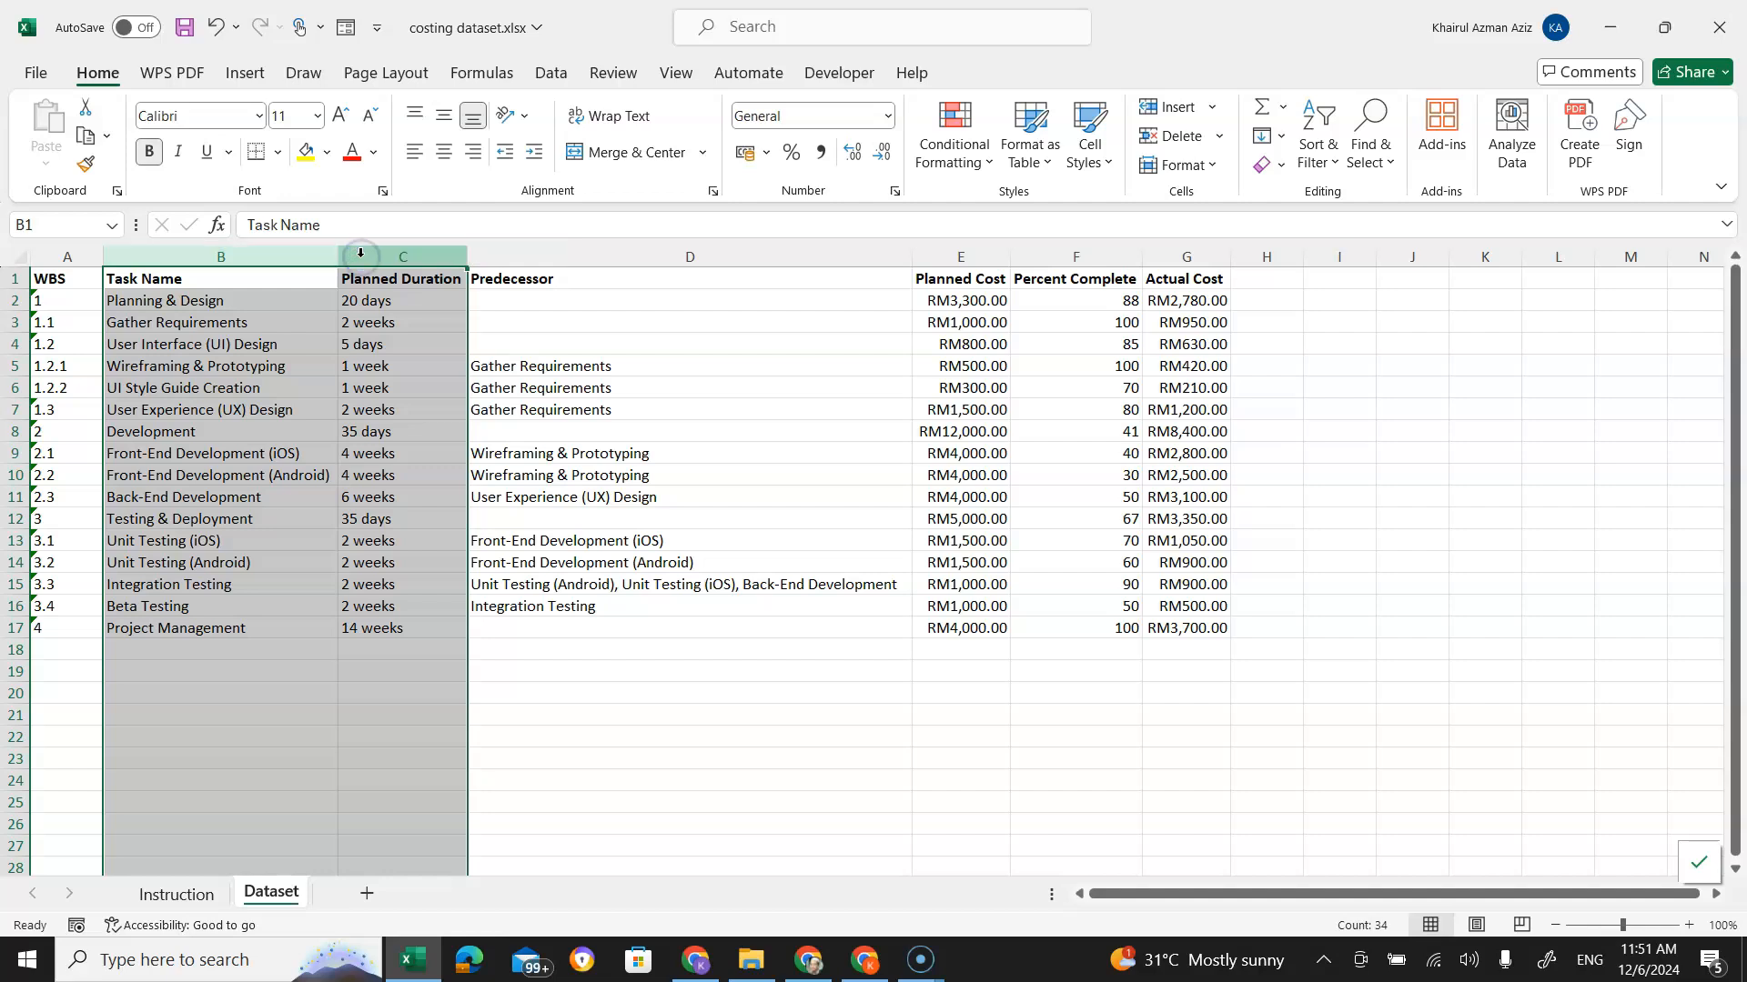
key("ctrl+c")
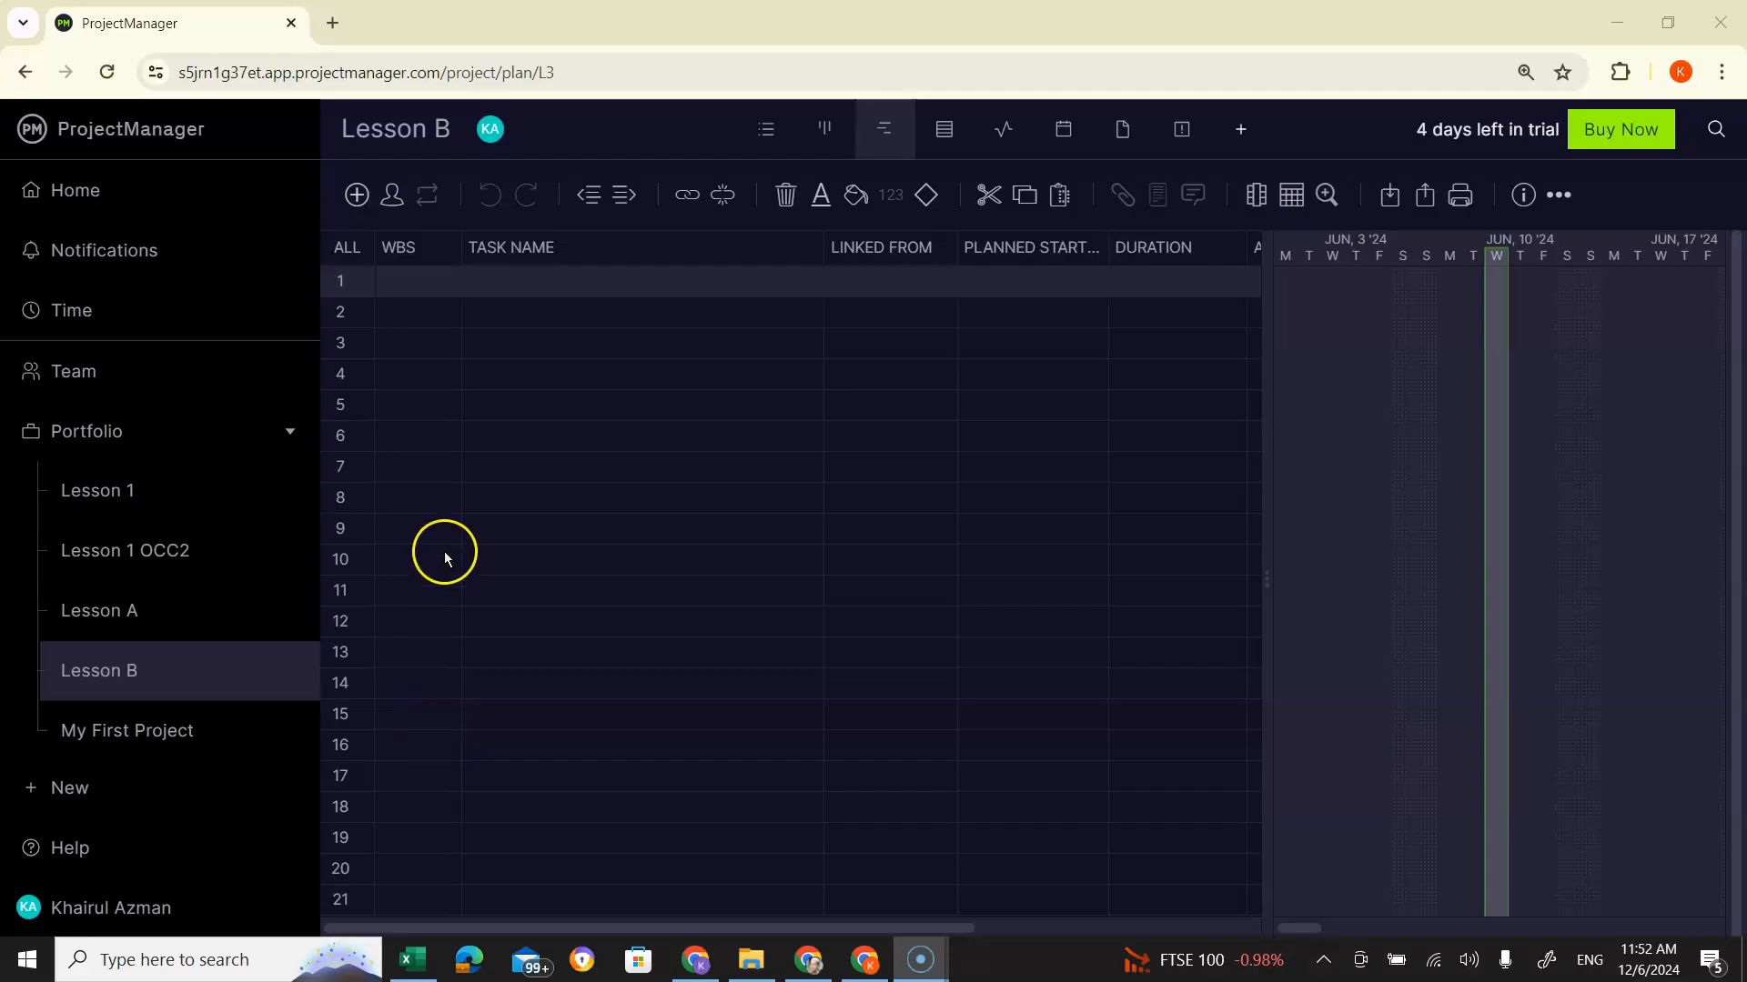
left_click(342, 288)
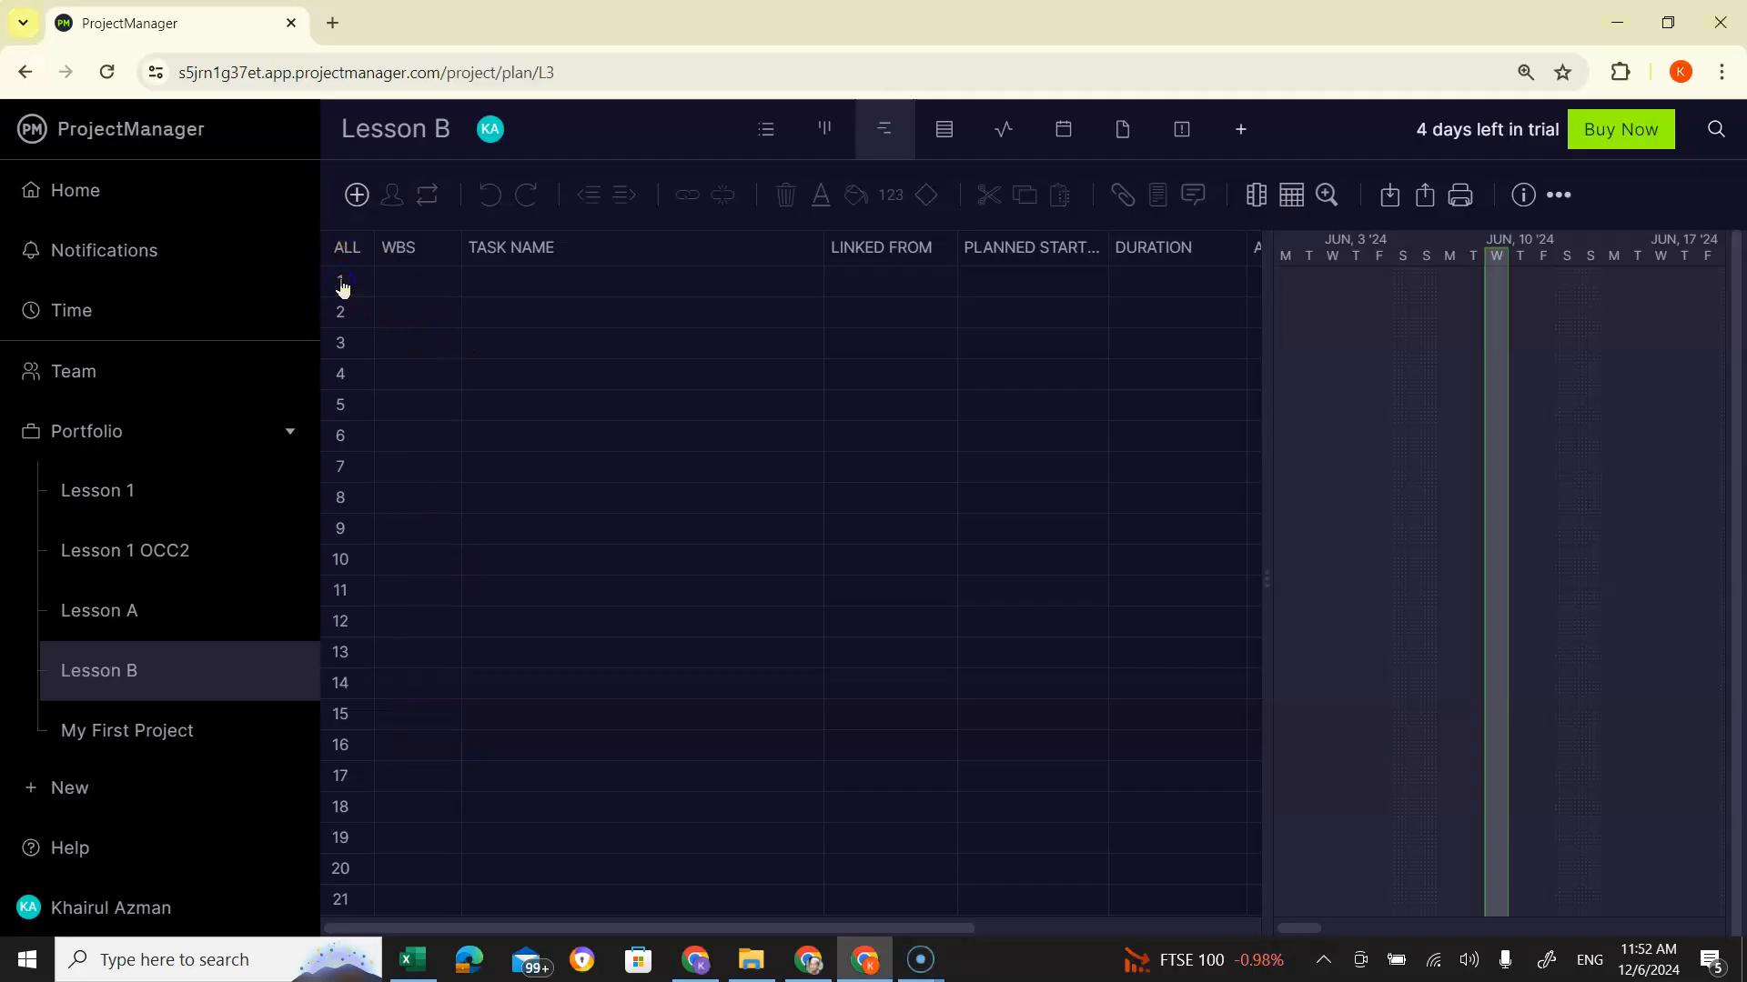
left_click(342, 287)
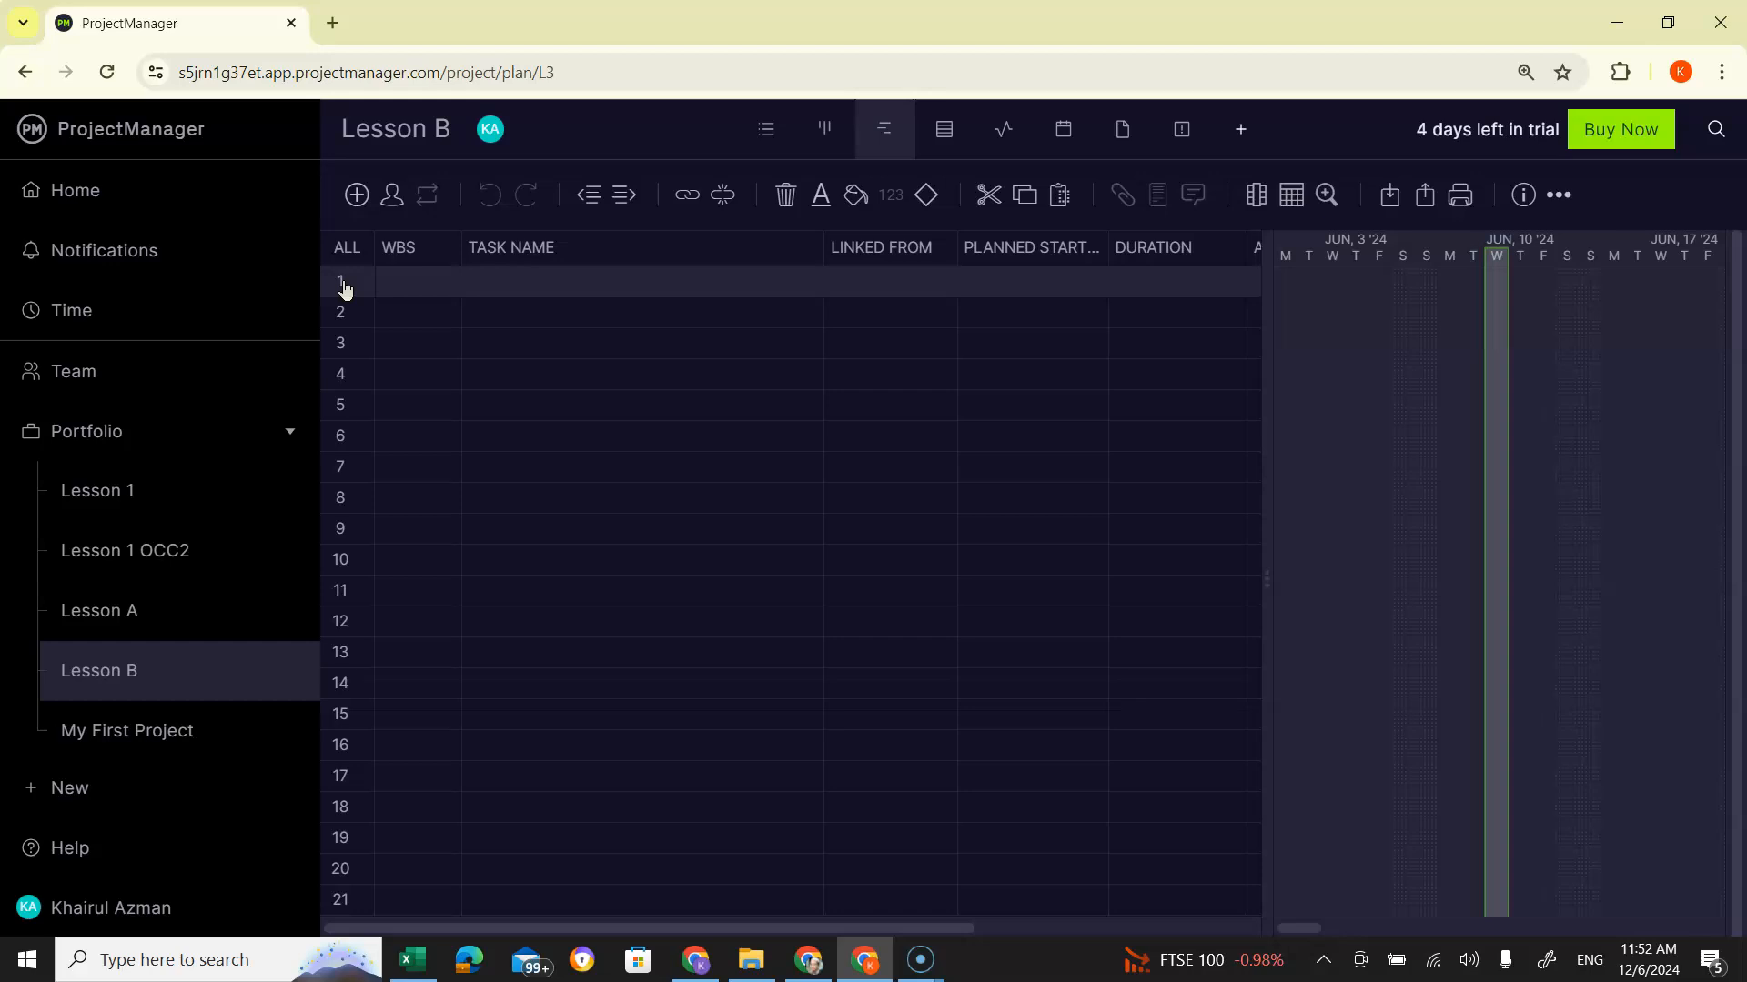
key("ctrl+v")
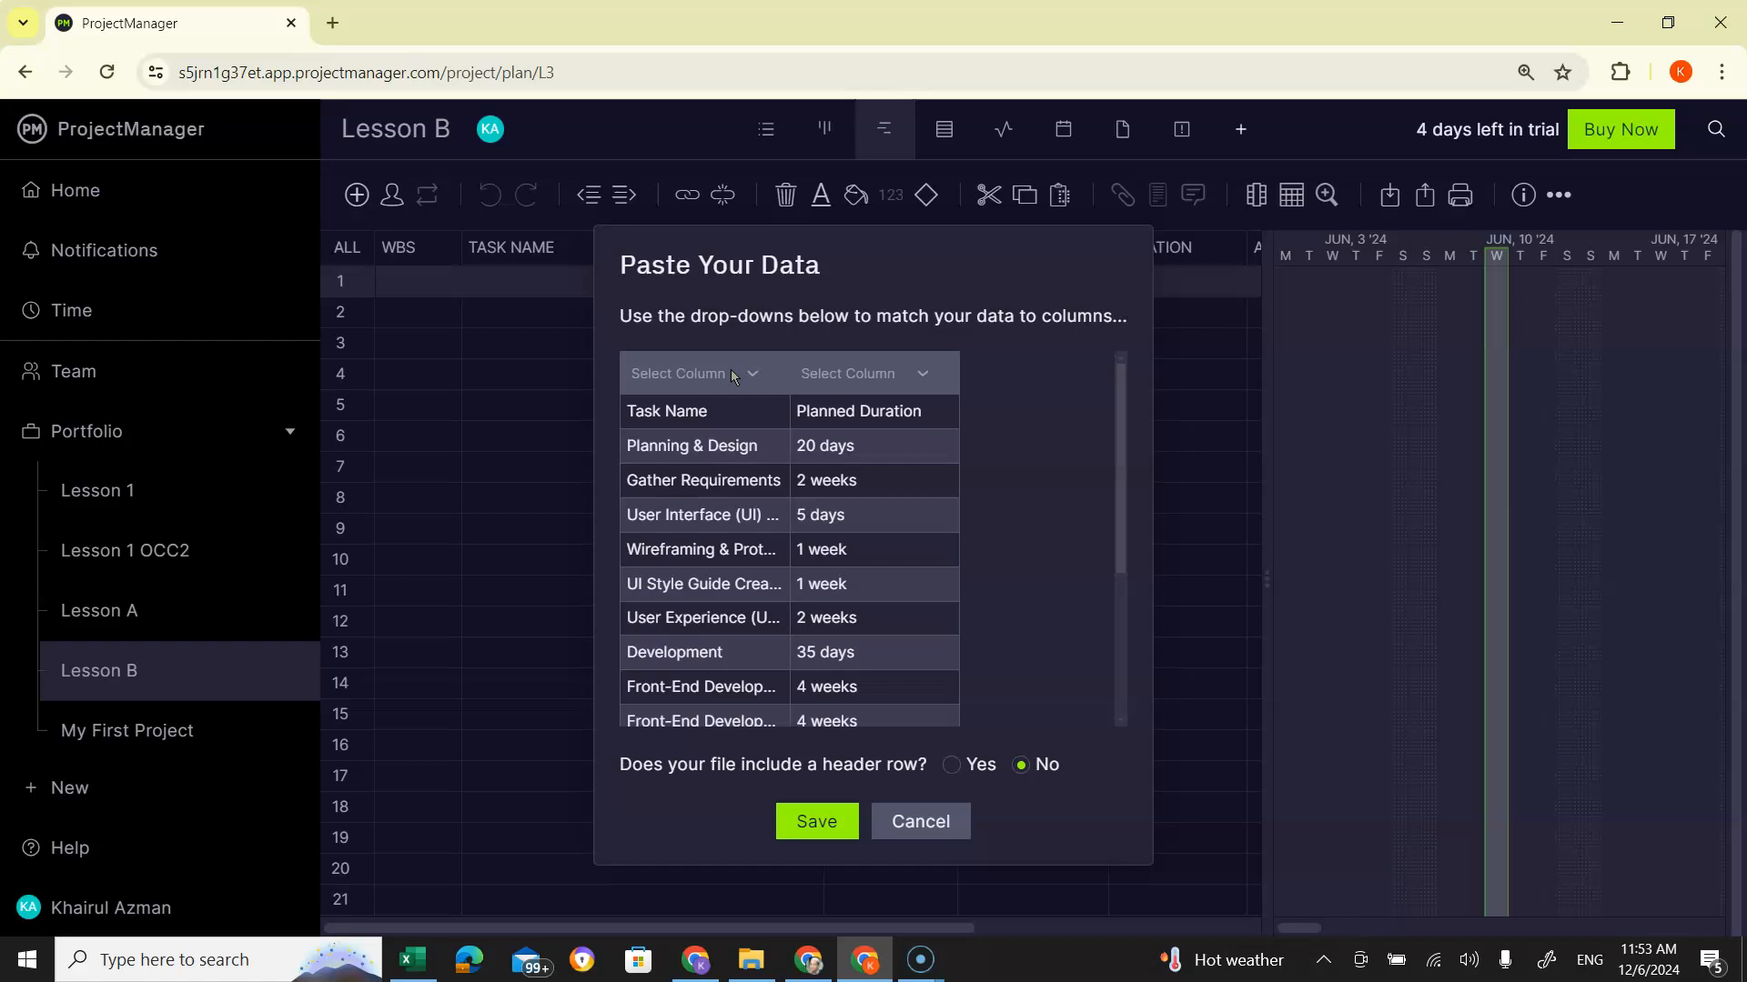
Match the first pasted column to Task Name and the second to Duration
left_click(413, 966)
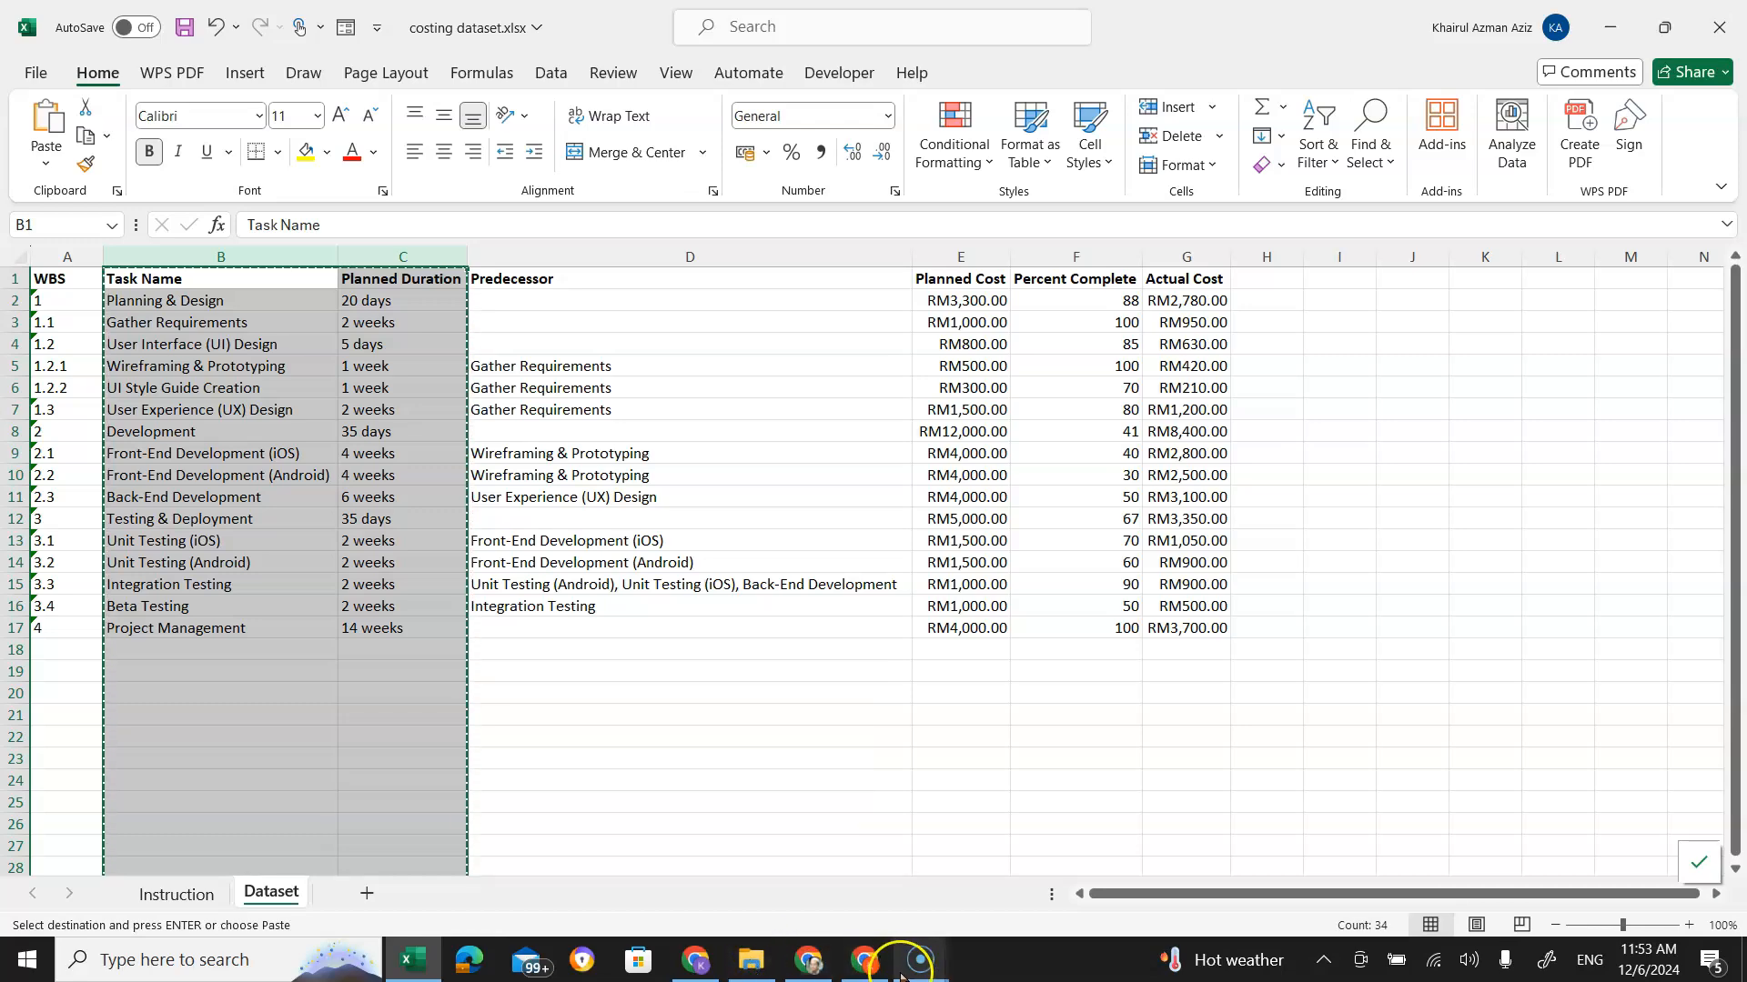
left_click(867, 968)
left_click_drag(766, 397, 755, 376)
left_click(754, 375)
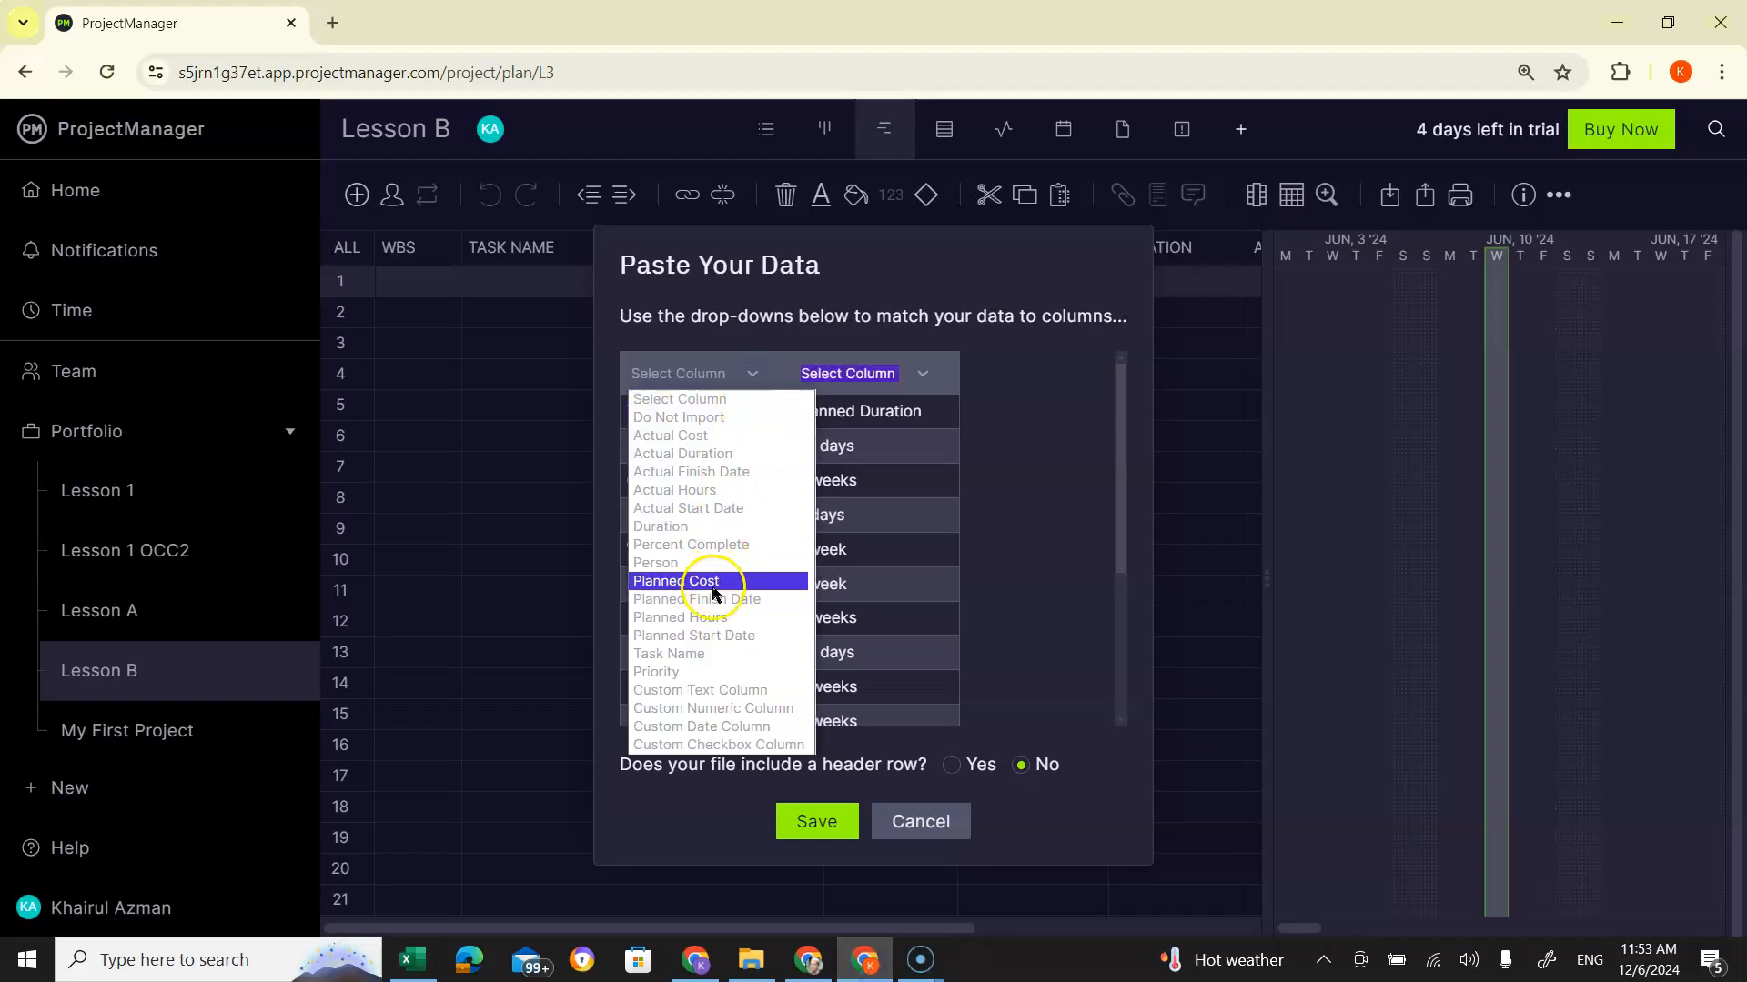
left_click(697, 655)
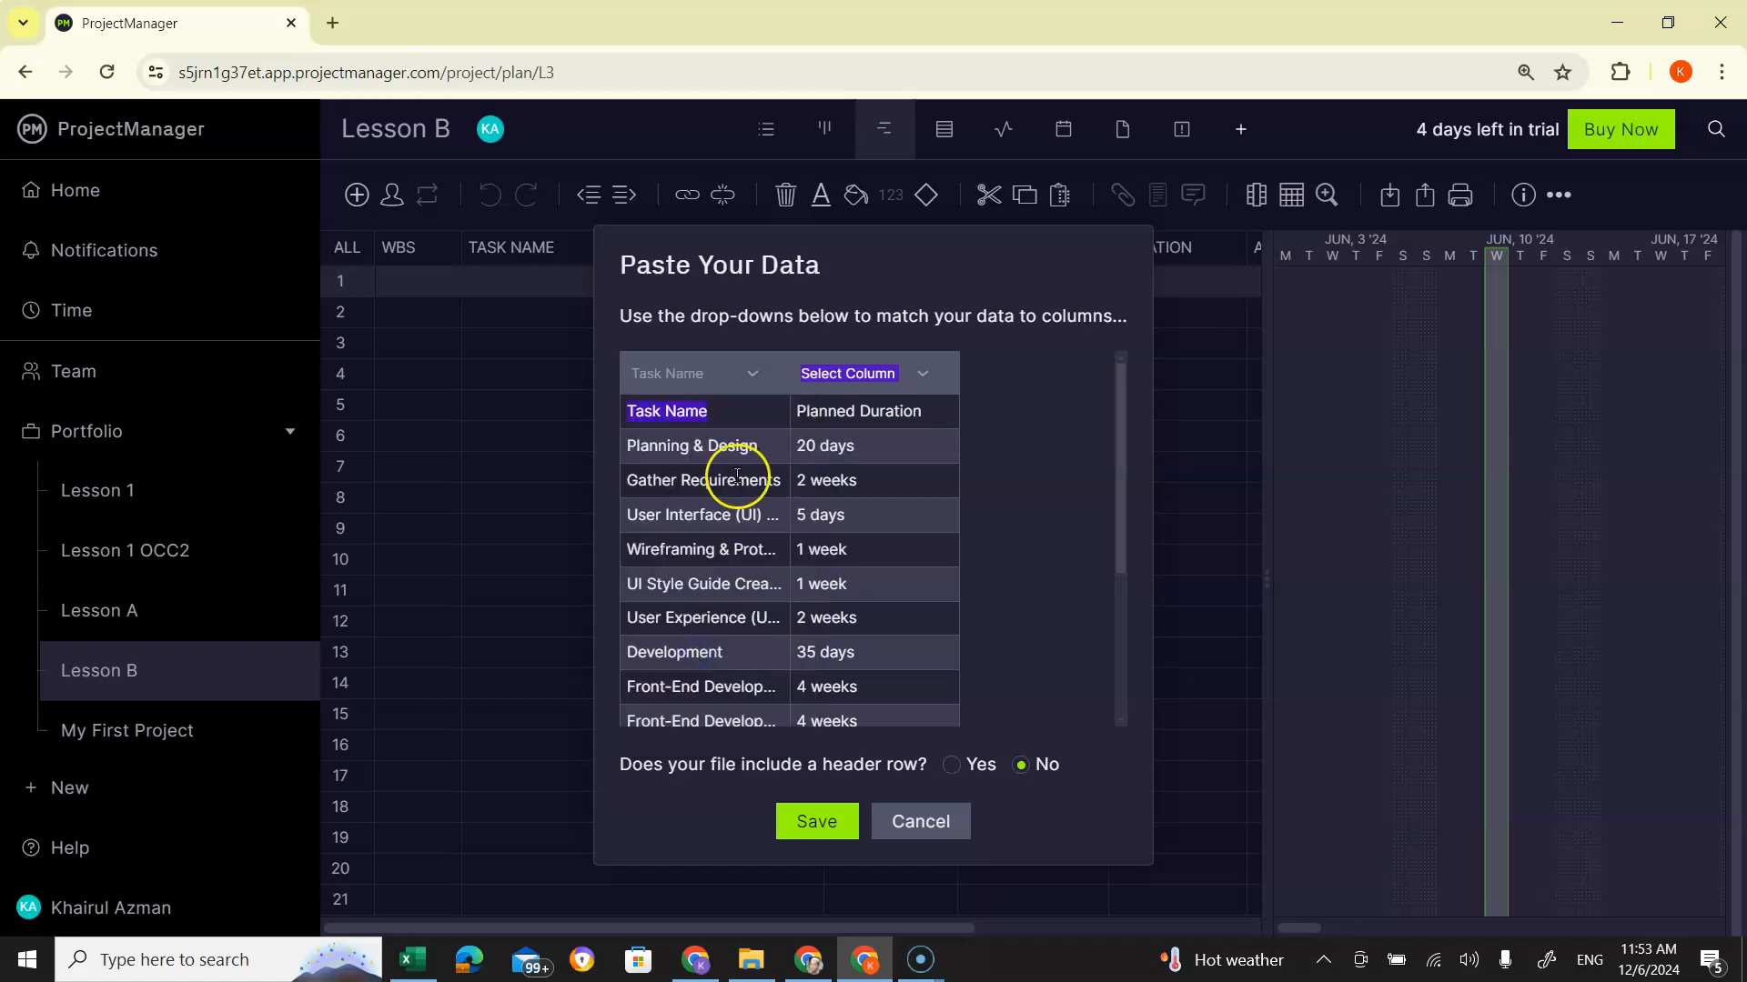
left_click(924, 376)
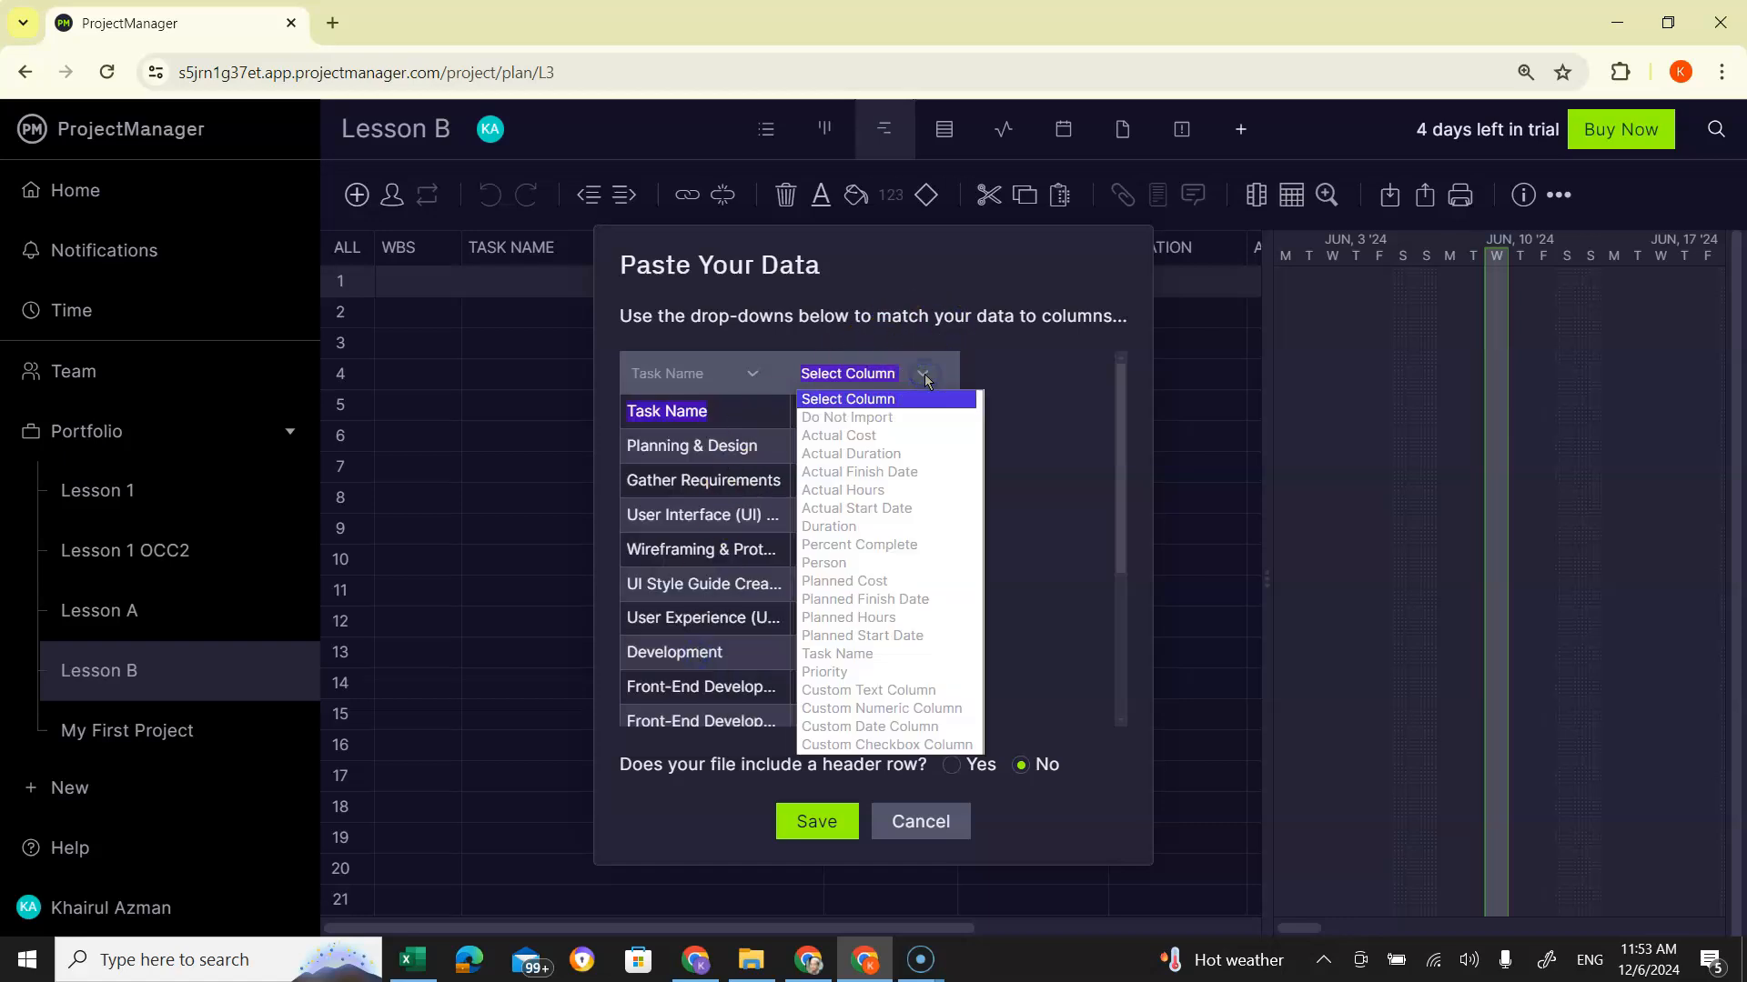
left_click(838, 528)
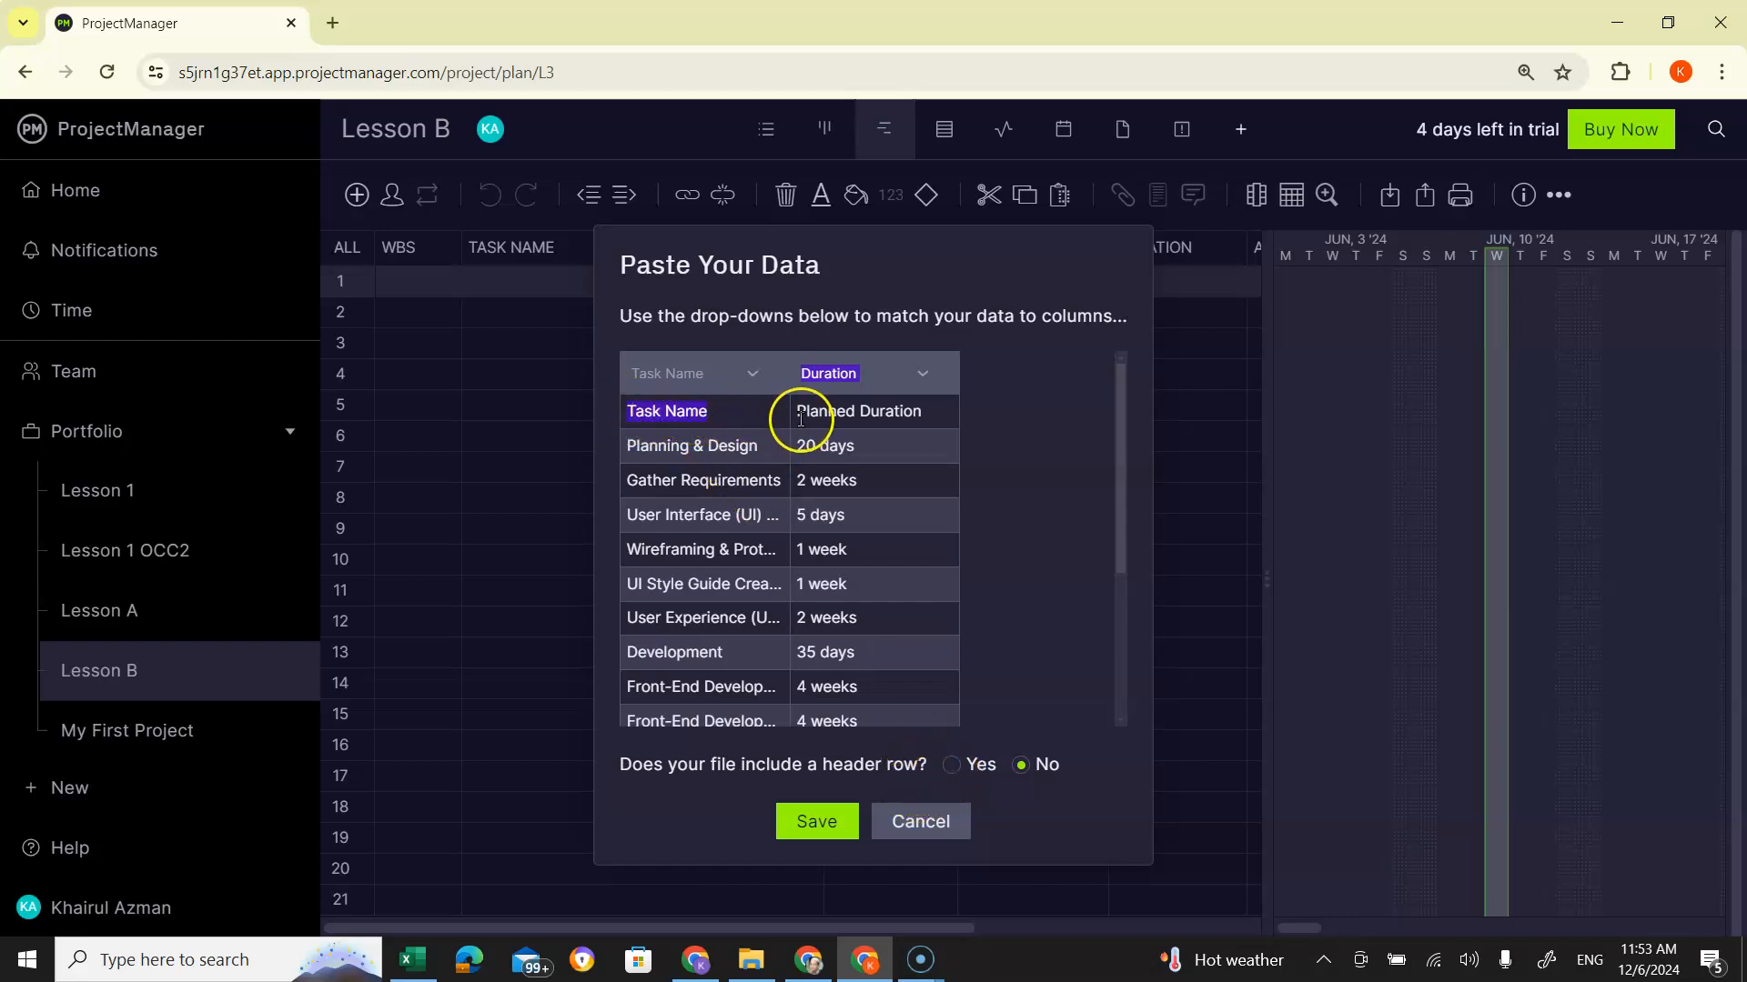
Mark the pasted data as including a header row and save it with the second column matched to Duration
left_click(950, 767)
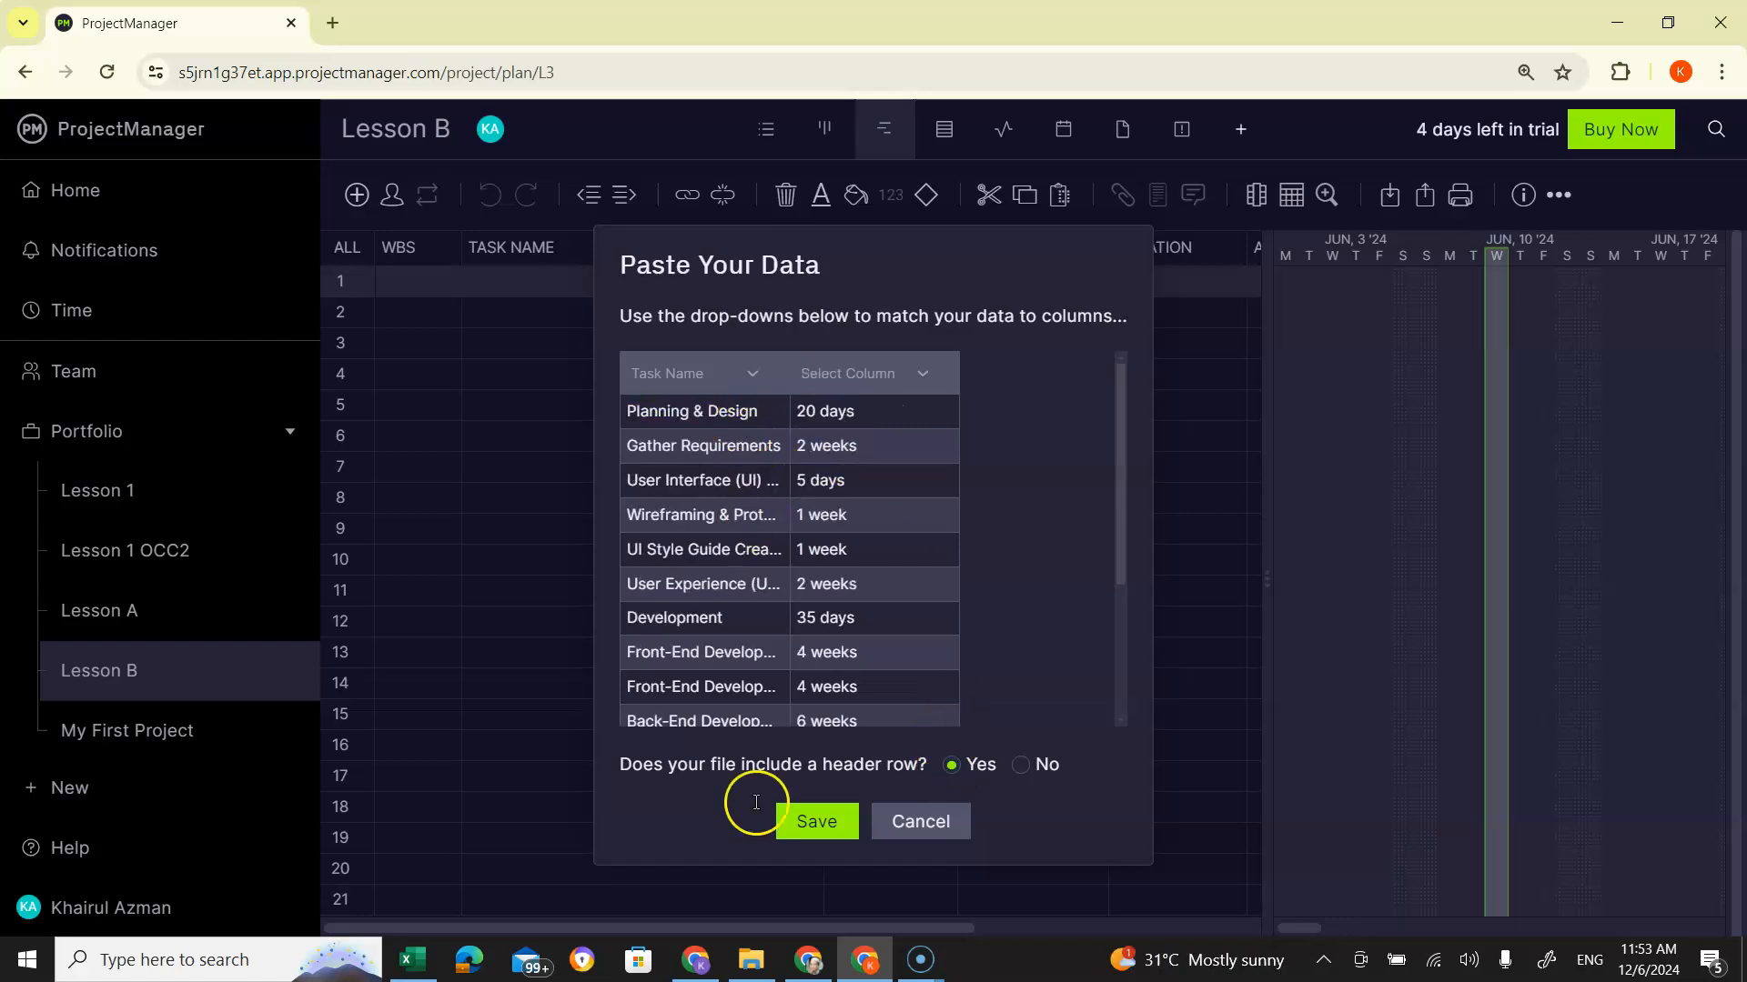
left_click(817, 824)
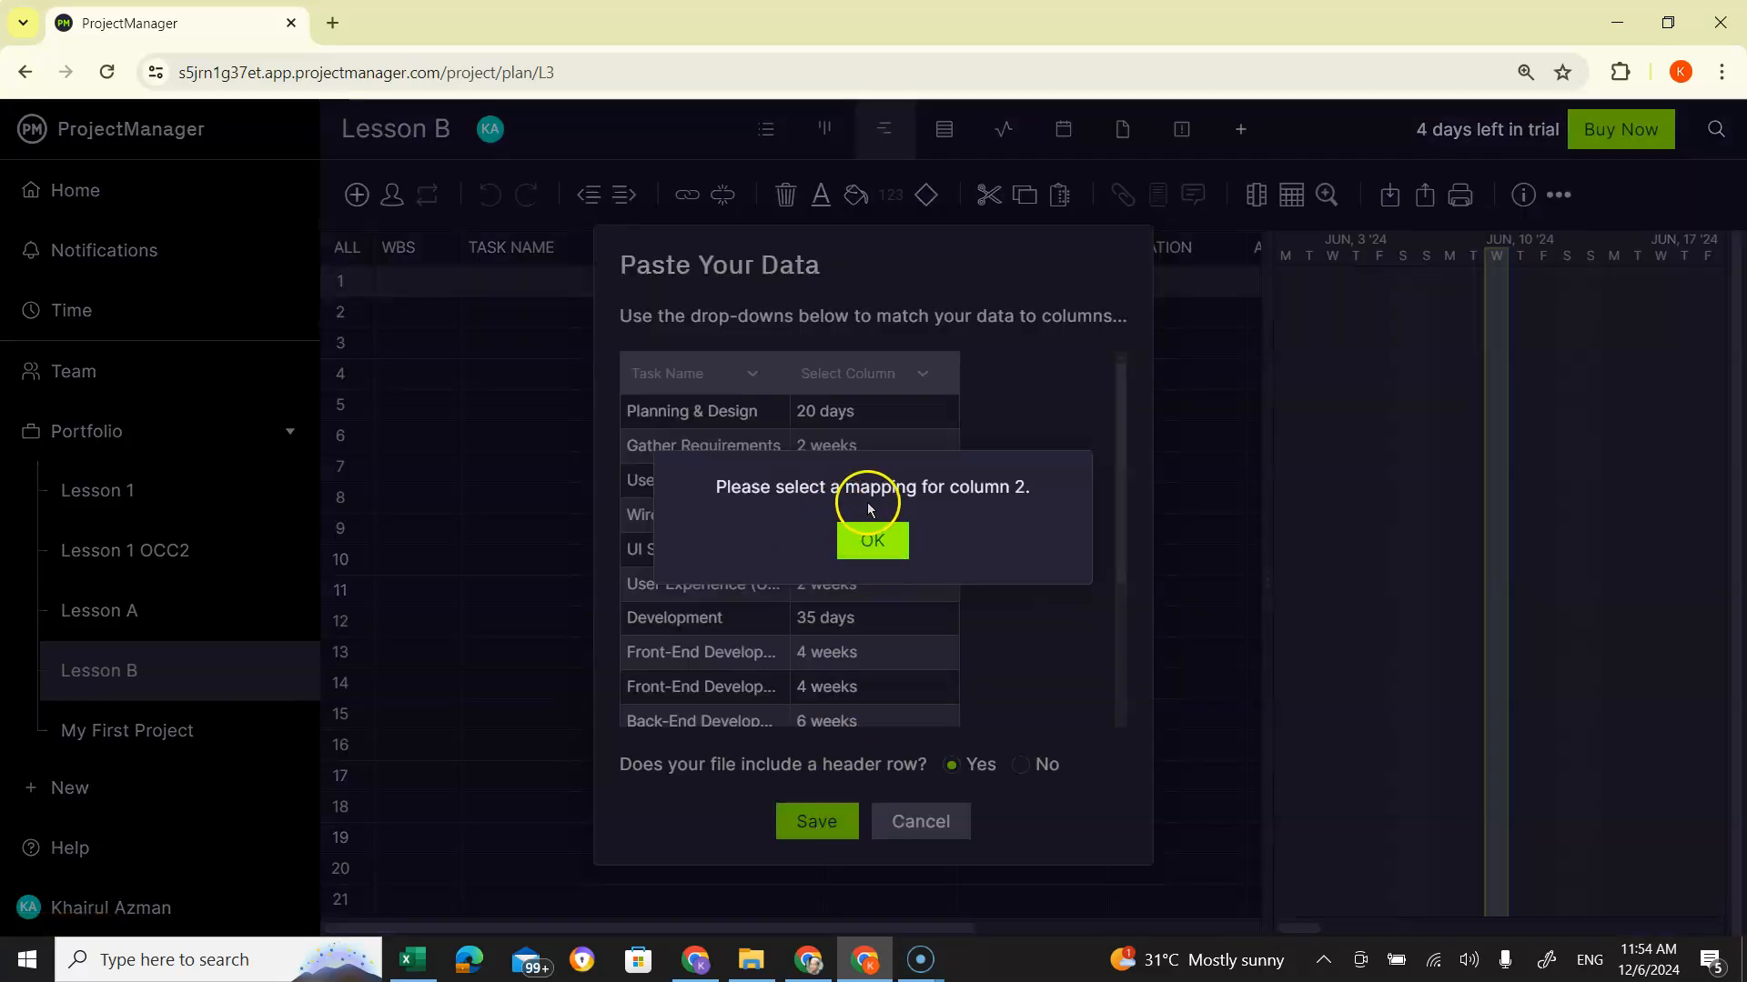
left_click(869, 543)
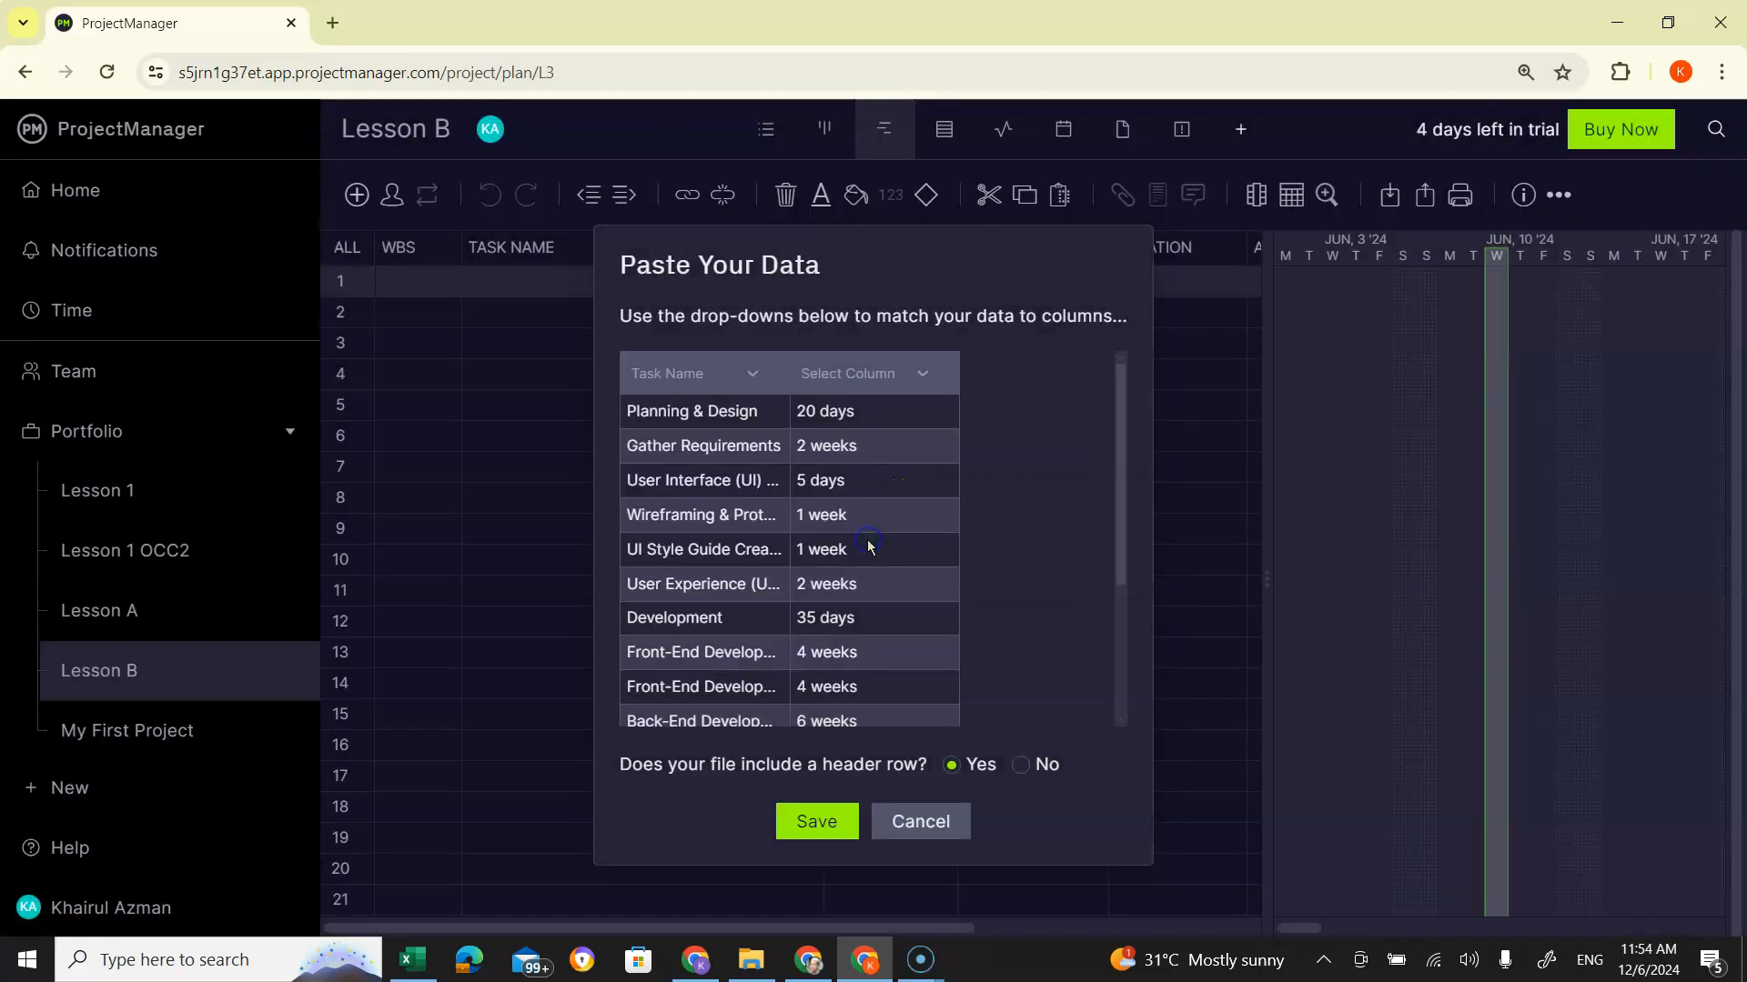
left_click(926, 374)
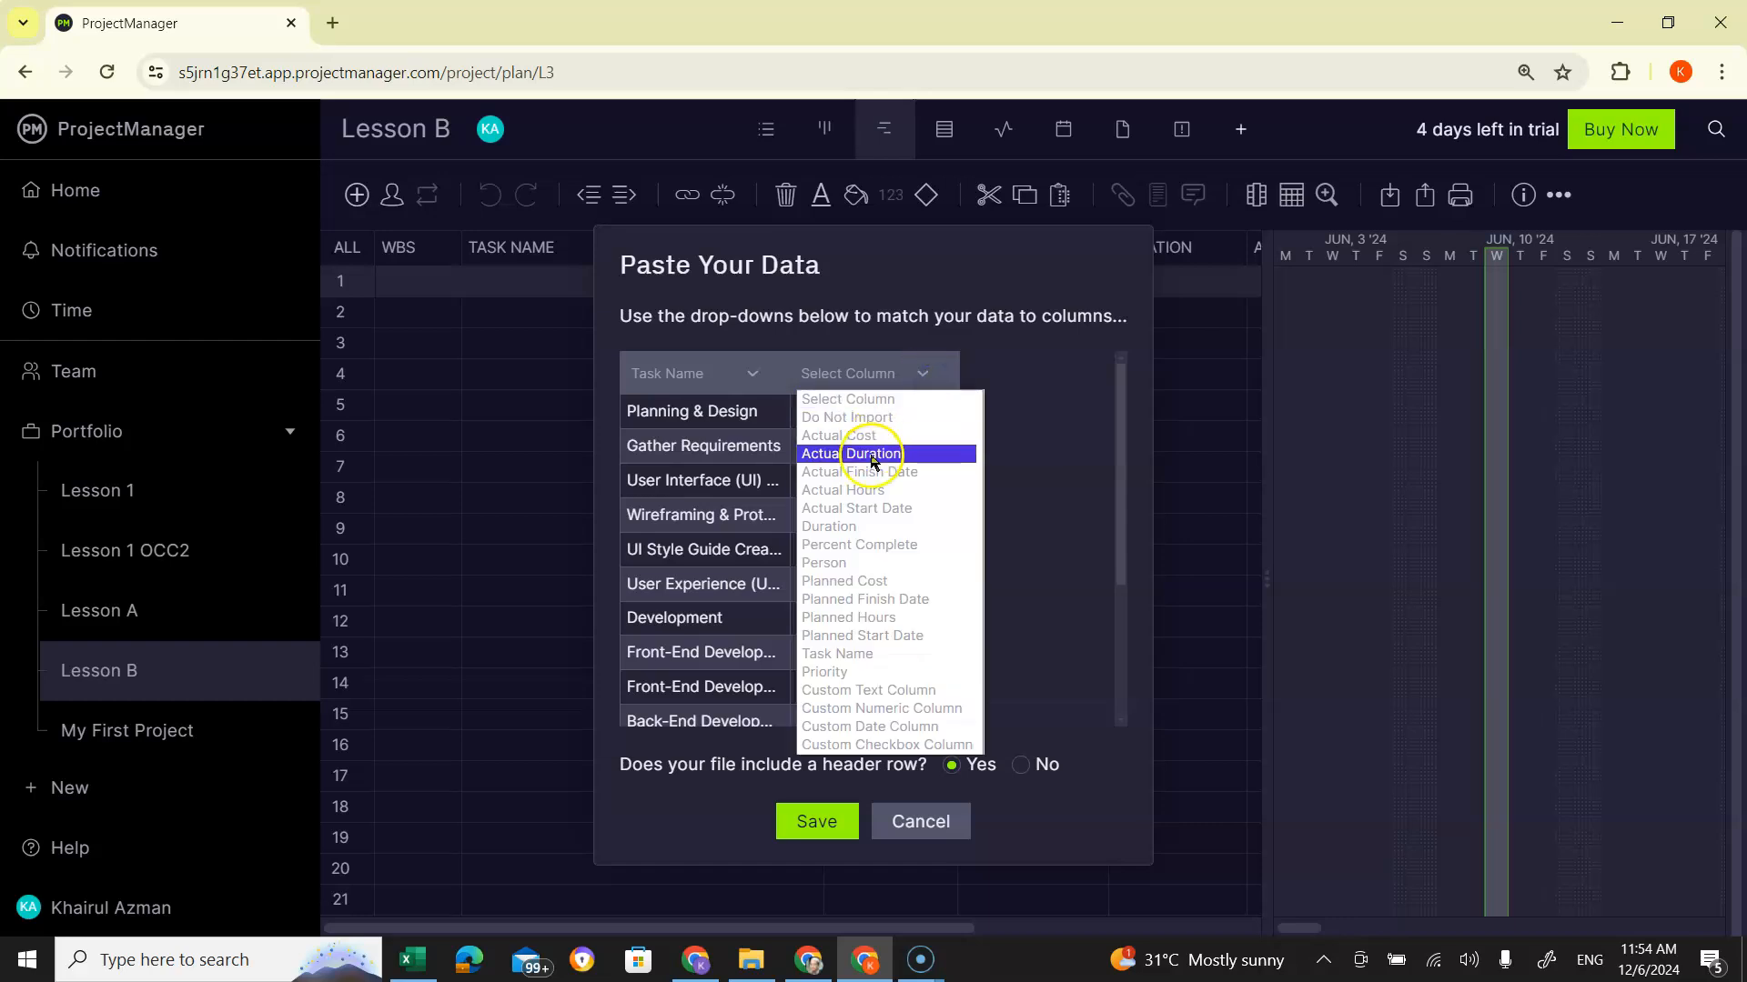
left_click(829, 526)
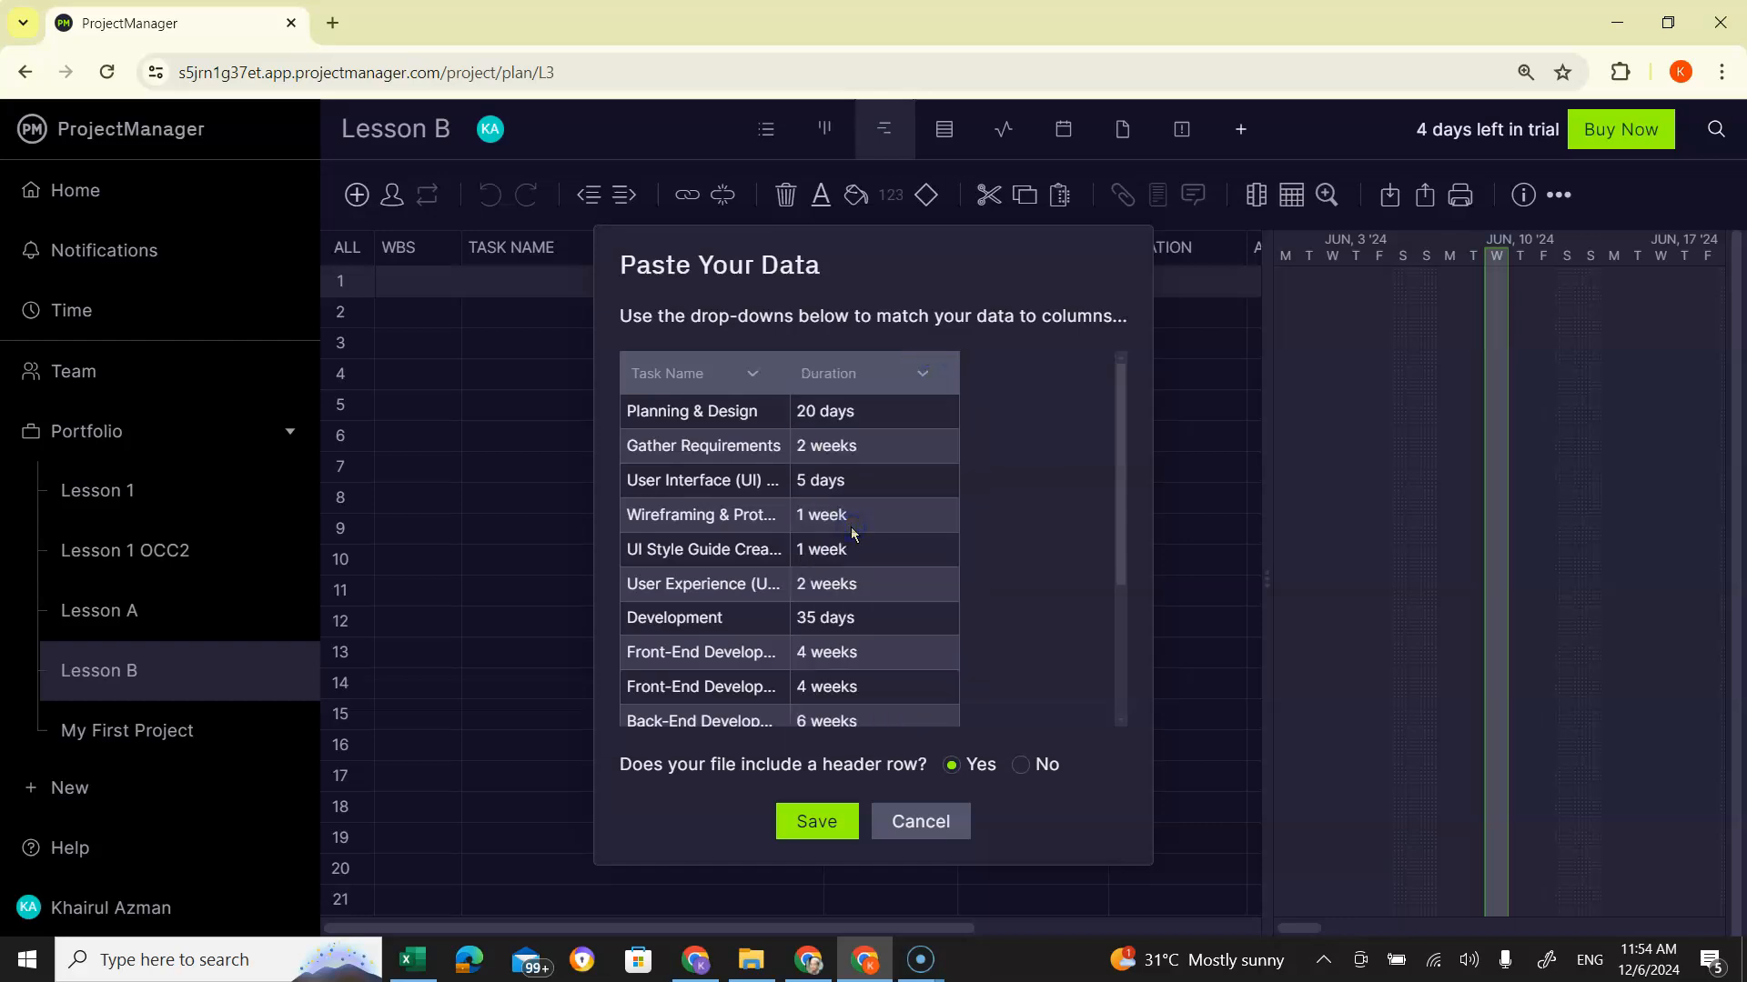
left_click(816, 821)
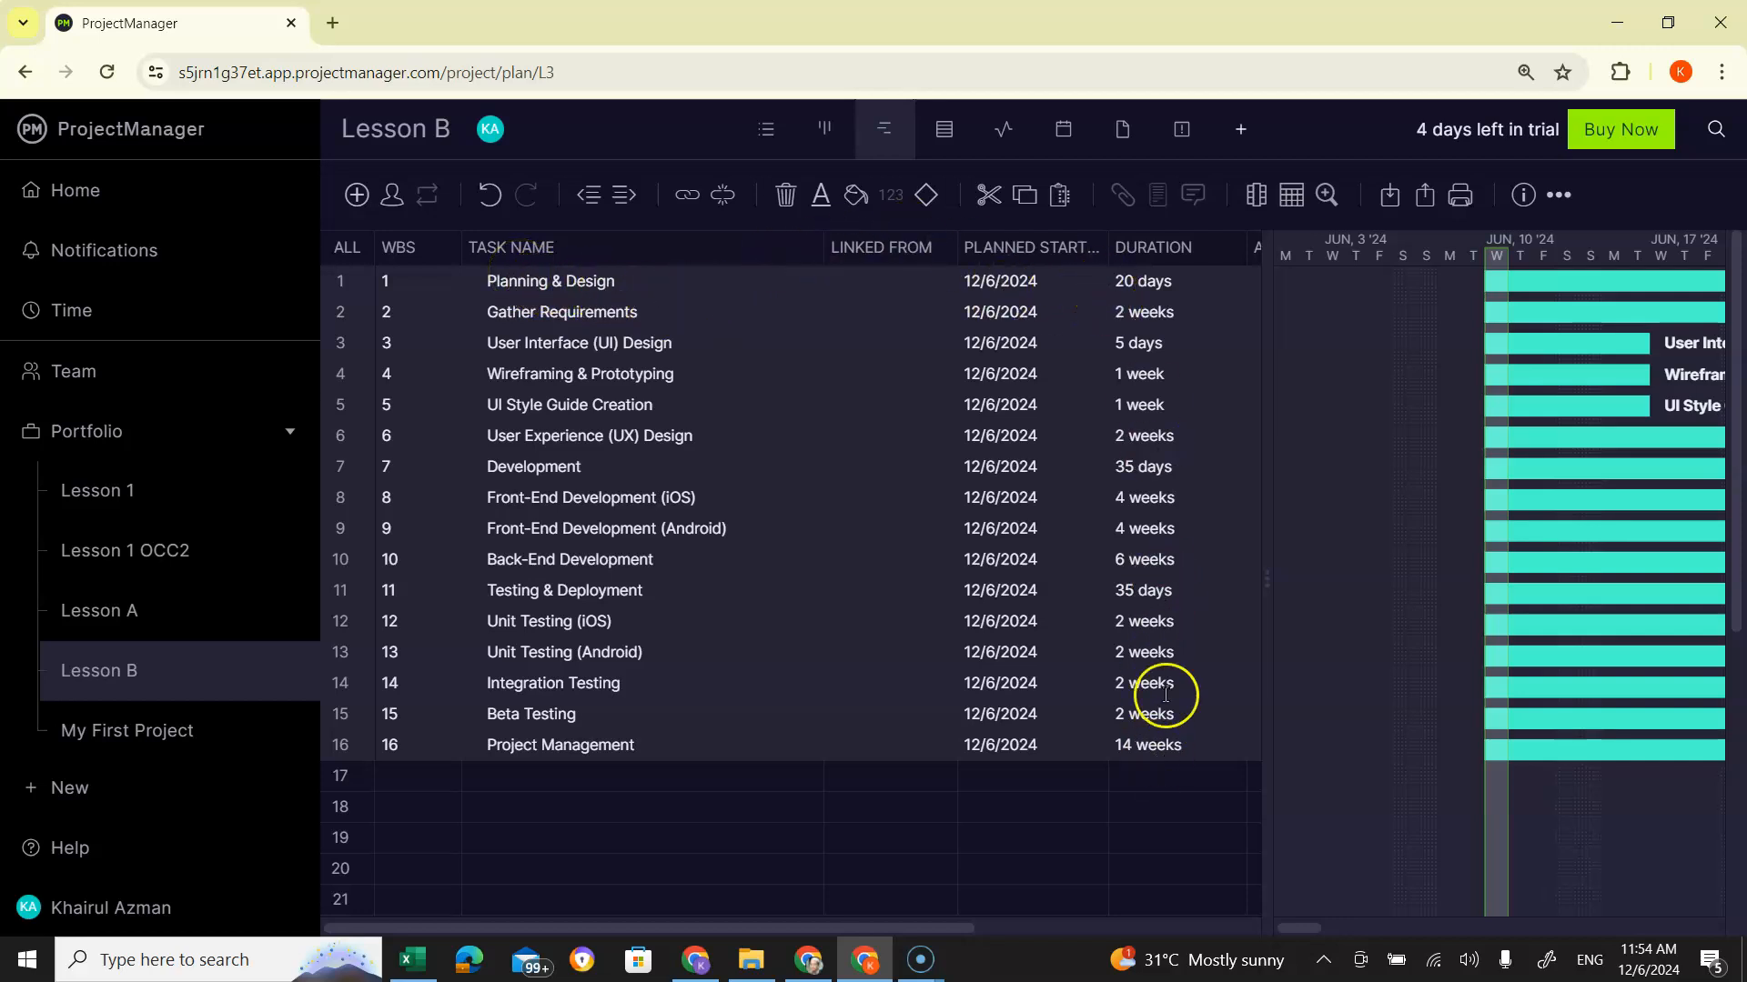
scroll(1166, 695, "down", 2)
scroll(1165, 695, "up", 2)
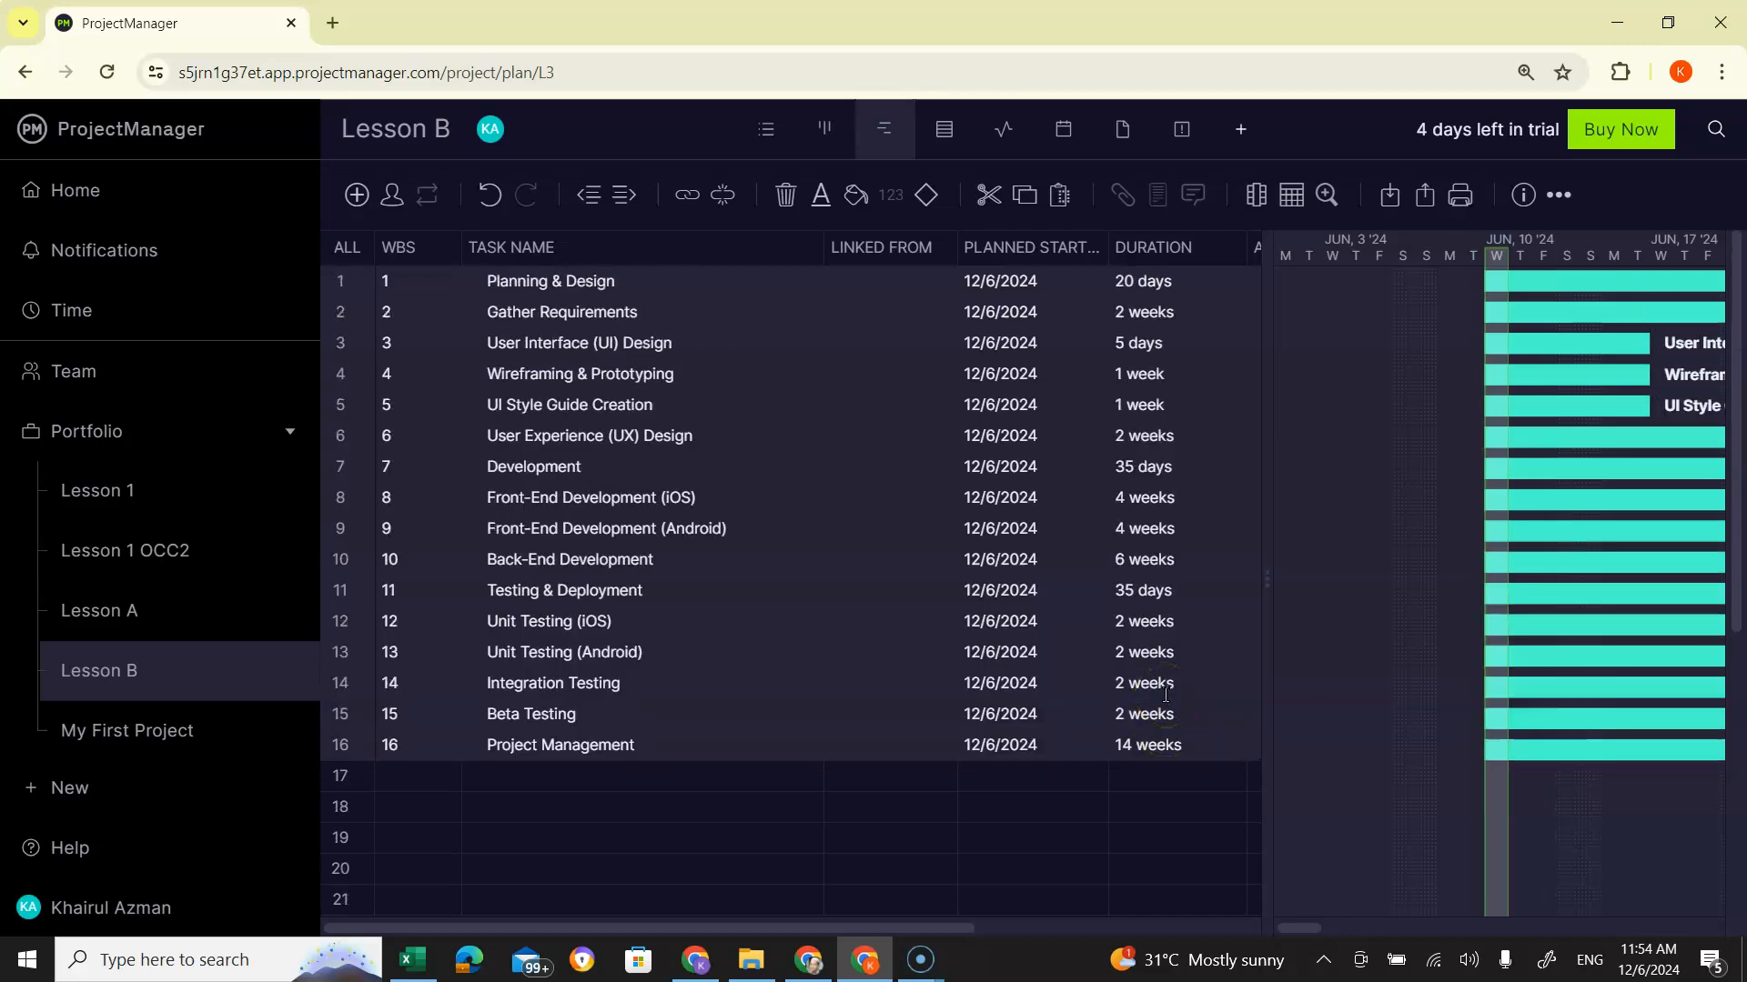